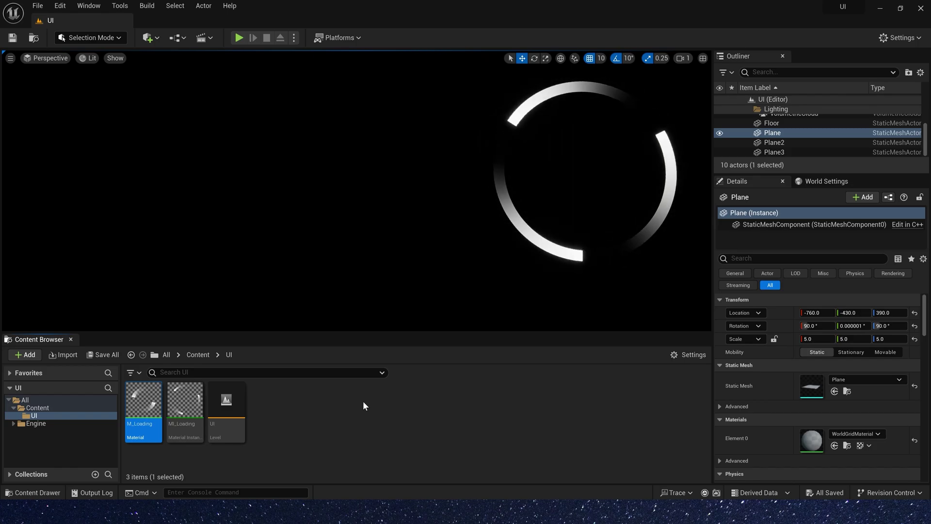
Step: Duplicate the M_Loading material and open the copy for editing
{"action": "key", "text": "ctrl+d"}
{"action": "key", "text": "Return"}
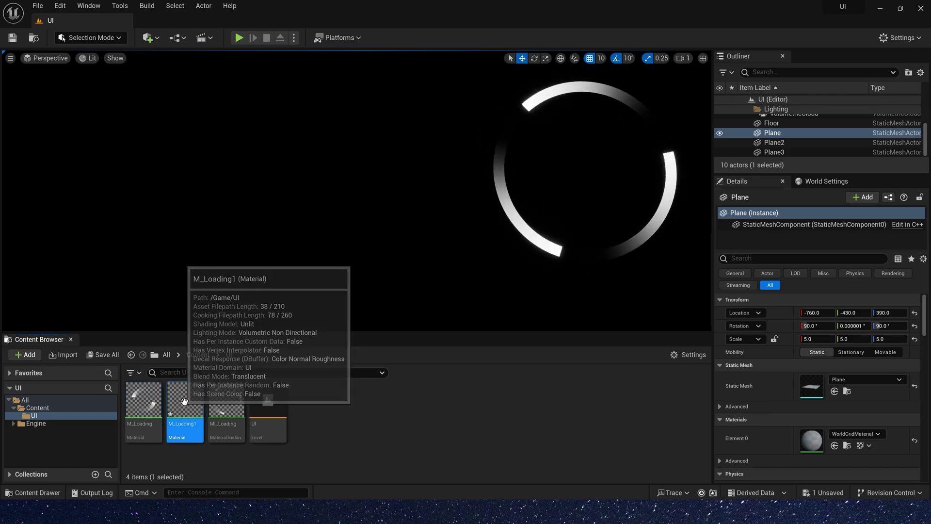
{"action": "double_click", "coordinate": [184, 402]}
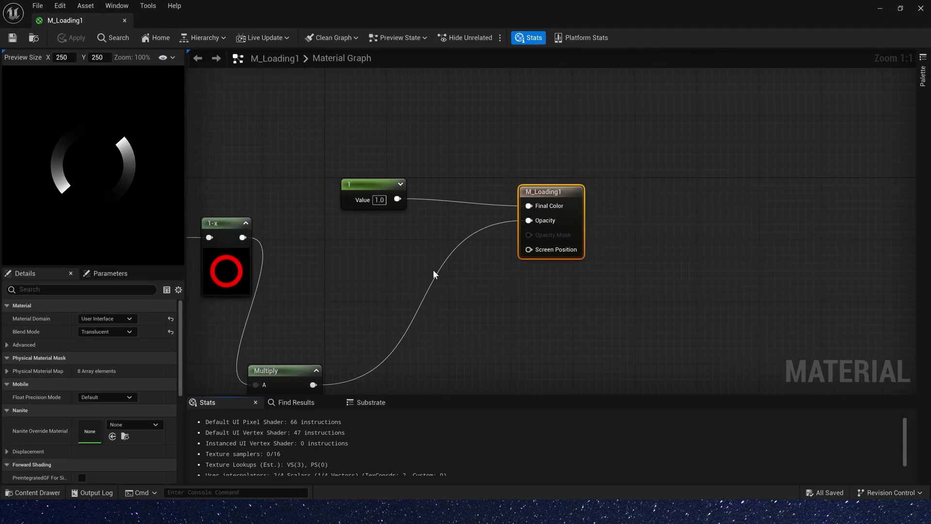
Step: Move the angular gradient nodes, from TexCoord through the Tiling Multiply, away from Subtract to make room for new nodes
{"action": "scroll", "coordinate": [434, 275], "scroll_direction": "down", "scroll_amount": 3}
{"action": "right_click_drag", "start_coordinate": [297, 295], "coordinate": [718, 164]}
{"action": "scroll", "coordinate": [718, 164], "scroll_direction": "down", "scroll_amount": 1}
{"action": "right_click_drag", "start_coordinate": [296, 247], "coordinate": [642, 179]}
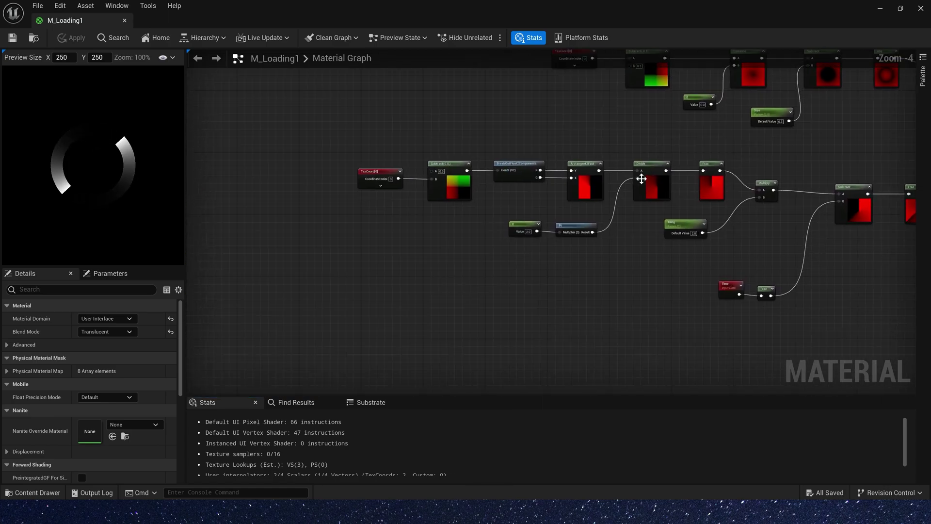
{"action": "left_click_drag", "start_coordinate": [586, 217], "coordinate": [771, 253]}
{"action": "right_click_drag", "start_coordinate": [767, 253], "coordinate": [650, 199]}
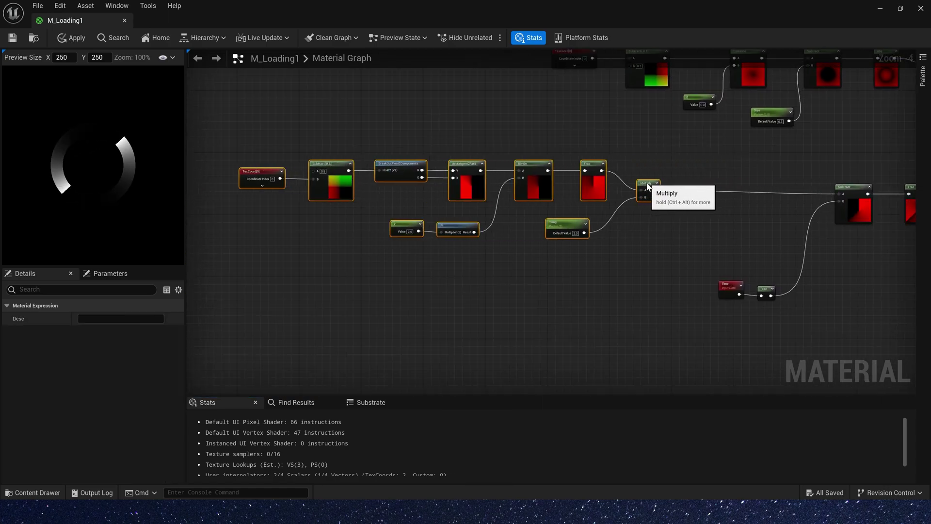
Step: Add a Floor node fed by the output of the Multiply node that applies Tiling
{"action": "scroll", "coordinate": [718, 202], "scroll_direction": "up", "scroll_amount": 2}
{"action": "left_click_drag", "start_coordinate": [633, 188], "coordinate": [563, 156]}
{"action": "type", "text": "fl"}
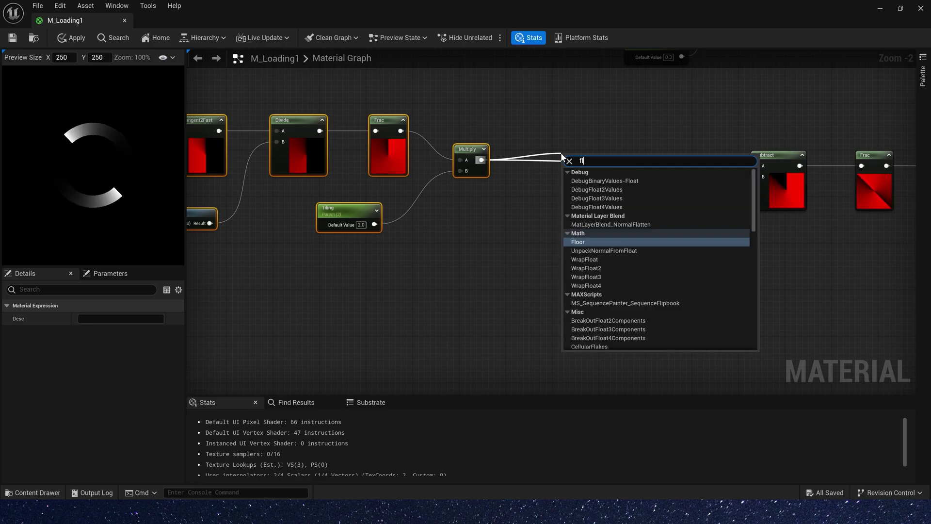
{"action": "left_click", "coordinate": [589, 240]}
{"action": "scroll", "coordinate": [592, 145], "scroll_direction": "up", "scroll_amount": 2}
Step: Add a Divide node with Floor as A and Tiling as B, and connect its result to Subtract's A input
{"action": "left_click_drag", "start_coordinate": [569, 157], "coordinate": [650, 156]}
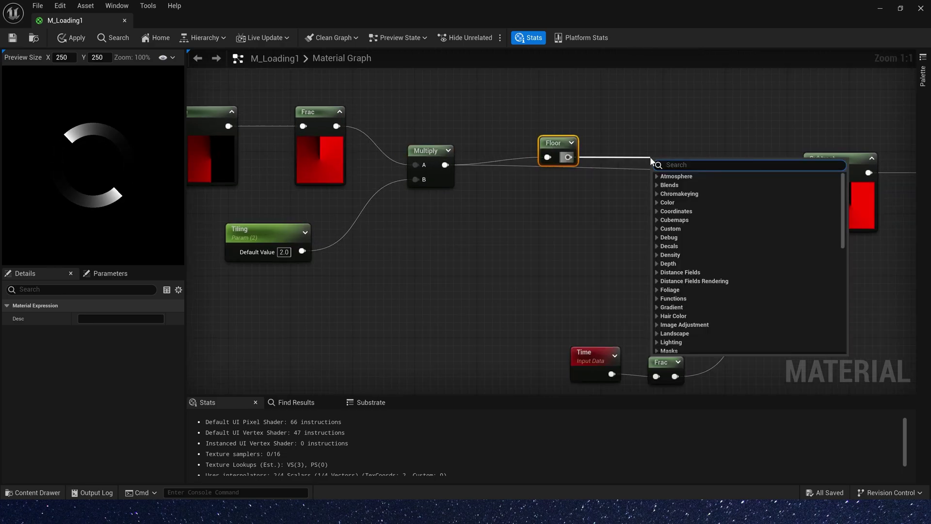
{"action": "left_click", "coordinate": [629, 144]}
{"action": "key", "text": "d"}
{"action": "left_click", "coordinate": [630, 143]}
{"action": "left_click_drag", "start_coordinate": [569, 157], "coordinate": [639, 165]}
{"action": "left_click_drag", "start_coordinate": [302, 251], "coordinate": [647, 182]}
{"action": "right_click_drag", "start_coordinate": [683, 172], "coordinate": [528, 147]}
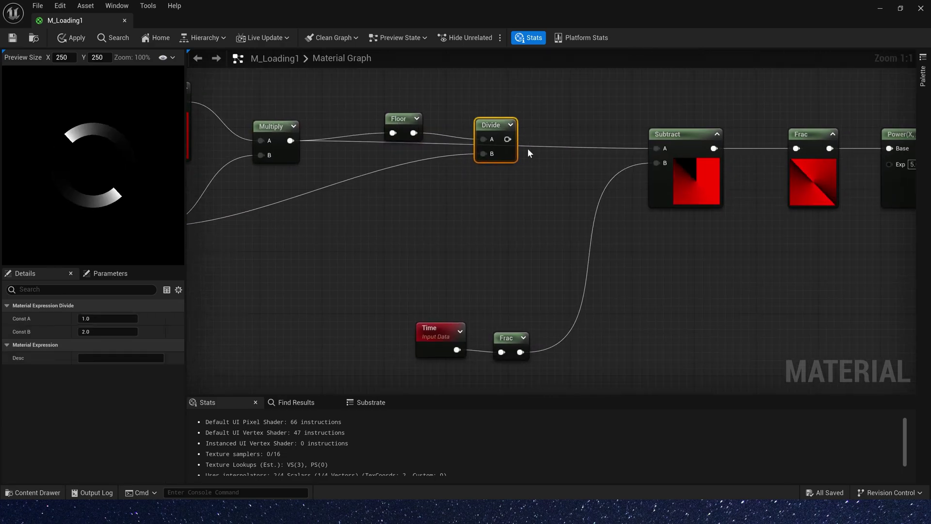
{"action": "left_click_drag", "start_coordinate": [508, 139], "coordinate": [664, 151]}
{"action": "scroll", "coordinate": [559, 188], "scroll_direction": "down", "scroll_amount": 1}
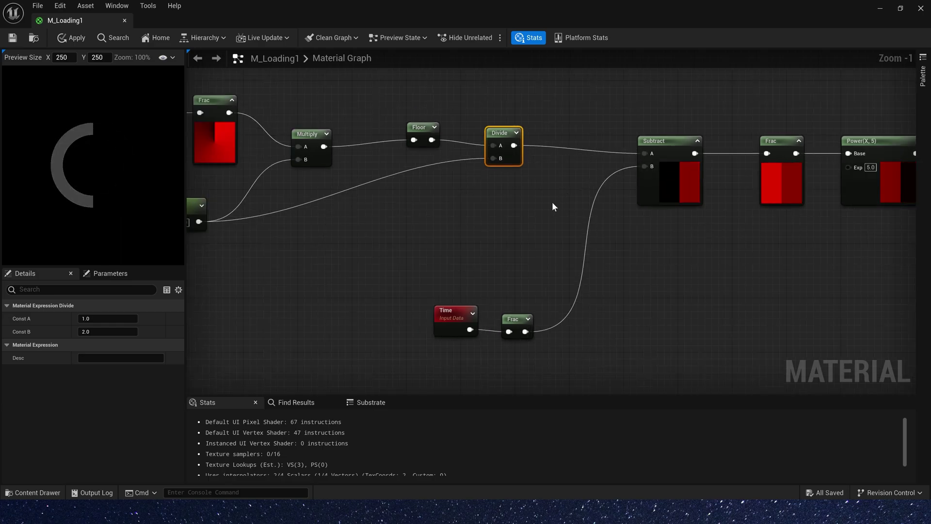
Step: Replace the Frac and Power nodes after Subtract with a Ceil node fed by Subtract's output
{"action": "right_click_drag", "start_coordinate": [763, 108], "coordinate": [604, 105]}
{"action": "left_click_drag", "start_coordinate": [604, 105], "coordinate": [752, 216]}
{"action": "right_click_drag", "start_coordinate": [752, 216], "coordinate": [689, 228]}
{"action": "key", "text": "Delete"}
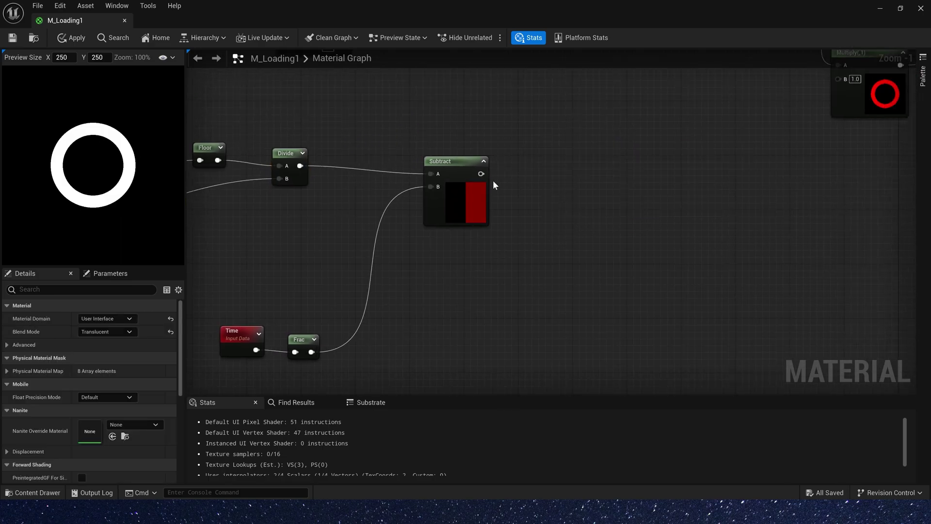
{"action": "left_click_drag", "start_coordinate": [482, 173], "coordinate": [576, 173]}
{"action": "type", "text": "ceil"}
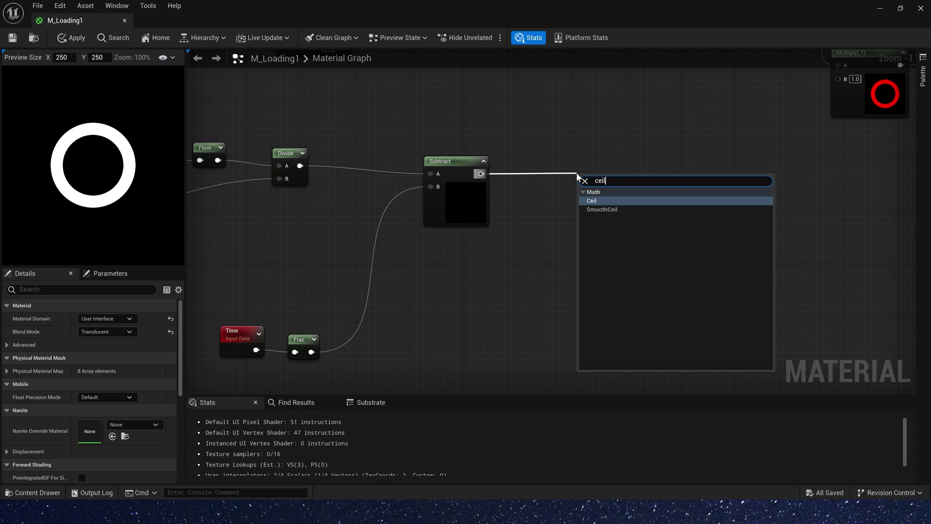
{"action": "key", "text": "Return"}
Step: Set the Tiling parameter's default value to 12
{"action": "right_click_drag", "start_coordinate": [340, 265], "coordinate": [634, 240]}
{"action": "left_click", "coordinate": [271, 212]}
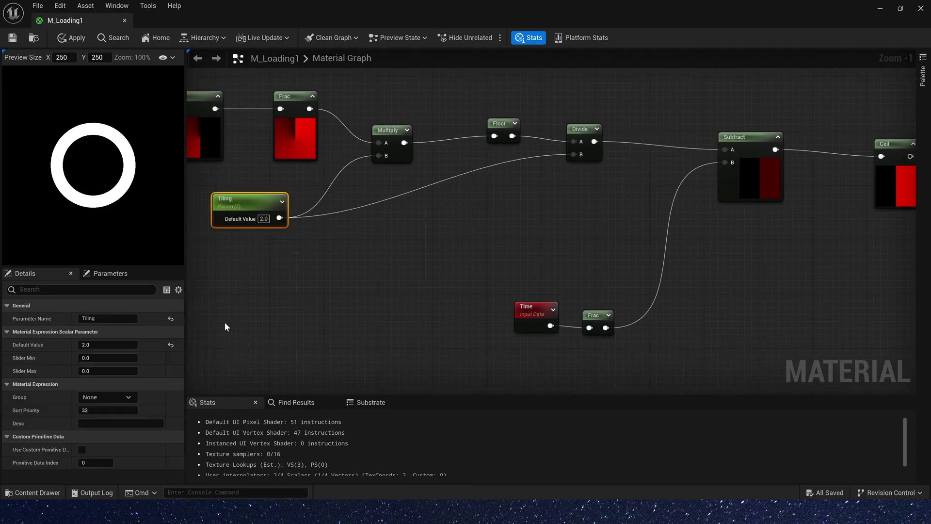
{"action": "left_click", "coordinate": [106, 345]}
{"action": "key", "text": "Tab"}
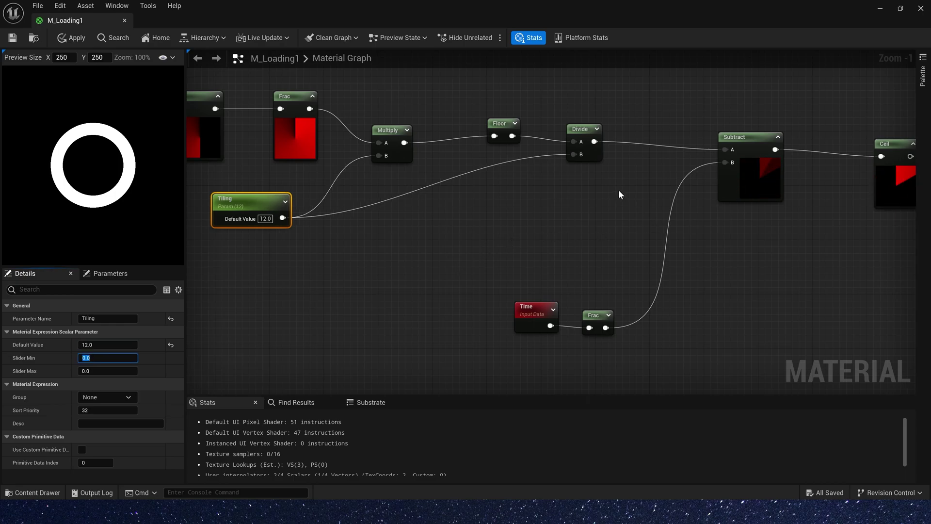
Step: Line up the Ceil node with Subtract and connect its output to the B input of the ring mask's Multiply node
{"action": "right_click_drag", "start_coordinate": [618, 191], "coordinate": [441, 231]}
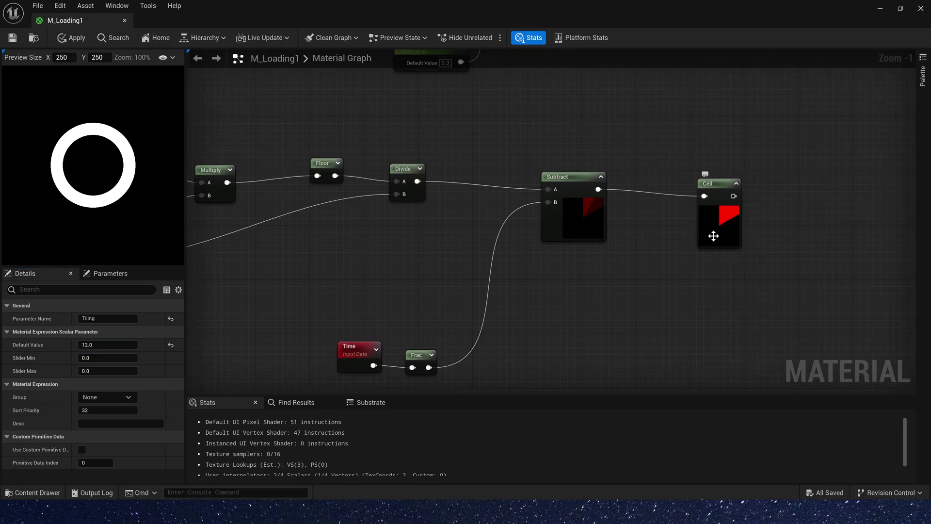
{"action": "left_click_drag", "start_coordinate": [714, 236], "coordinate": [693, 229]}
{"action": "right_click_drag", "start_coordinate": [765, 113], "coordinate": [573, 227]}
{"action": "right_click_drag", "start_coordinate": [648, 233], "coordinate": [535, 216]}
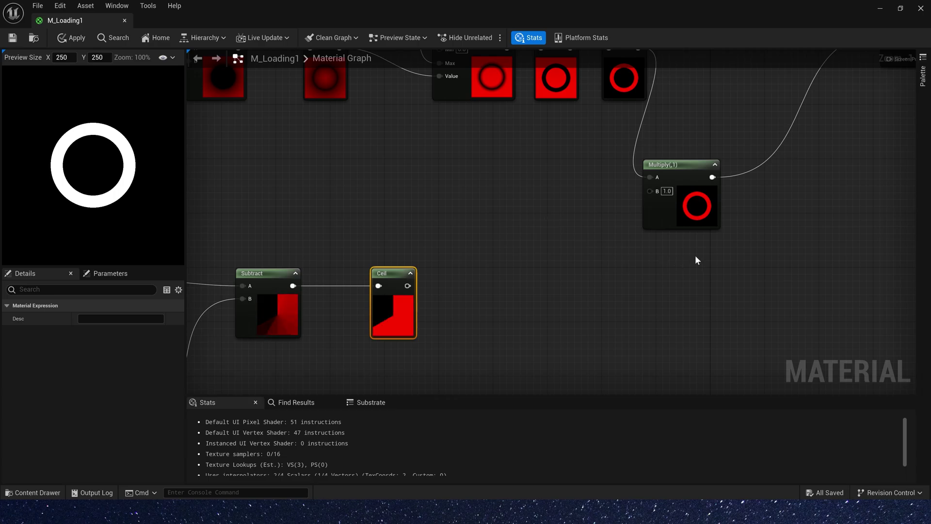
{"action": "left_click", "coordinate": [697, 259]}
{"action": "left_click_drag", "start_coordinate": [407, 286], "coordinate": [659, 193]}
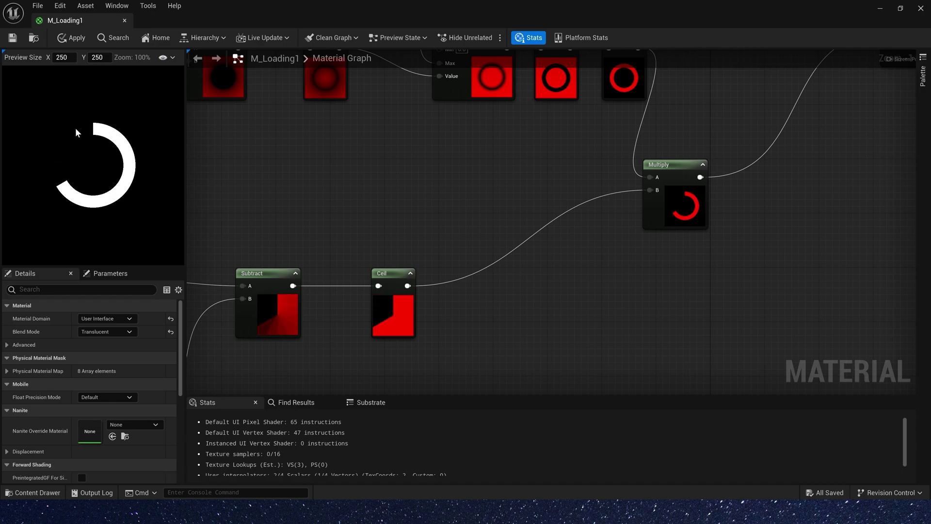
Step: Insert a 1-x node between Ceil and the final Multiply's B input and align it with the chain
{"action": "scroll", "coordinate": [452, 245], "scroll_direction": "down", "scroll_amount": 2}
{"action": "right_click_drag", "start_coordinate": [452, 245], "coordinate": [601, 179]}
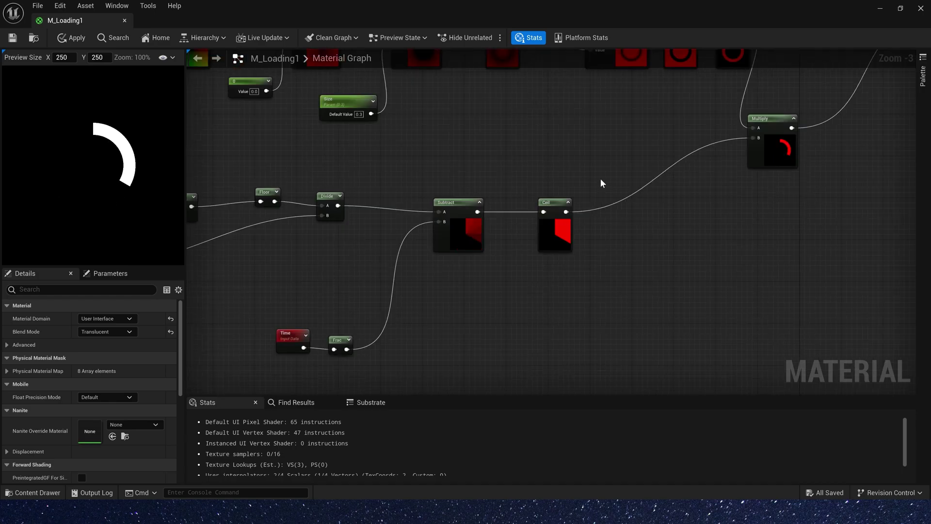
{"action": "right_click_drag", "start_coordinate": [488, 175], "coordinate": [508, 180]}
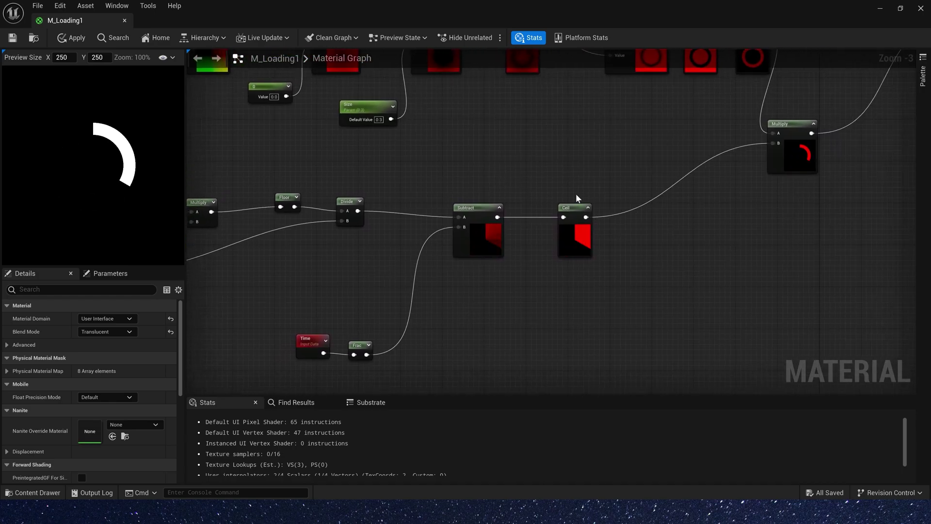
{"action": "left_click_drag", "start_coordinate": [586, 217], "coordinate": [774, 145]}
{"action": "type", "text": "1-x"}
{"action": "key", "text": "Return"}
{"action": "key", "text": "q"}
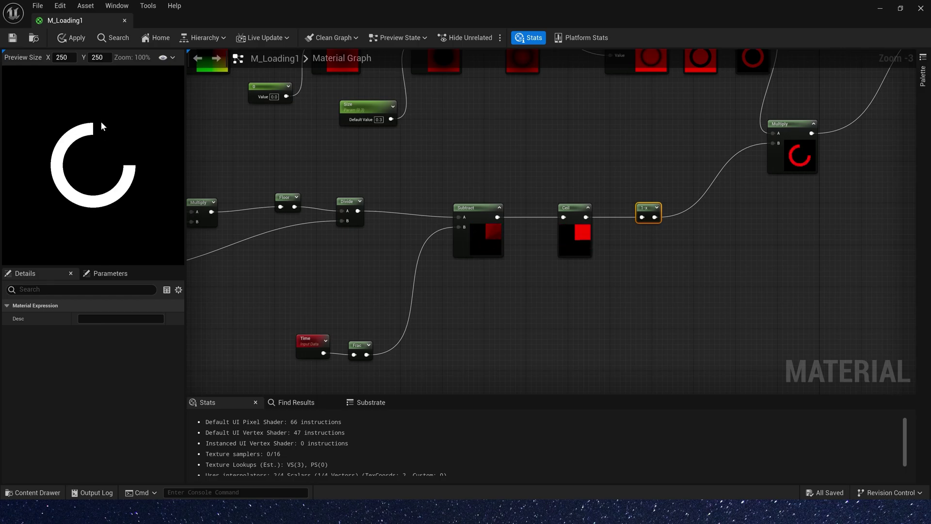
Step: Insert a 1-x node between the angular gradient's Frac and the A input of the Tiling Multiply
{"action": "right_click_drag", "start_coordinate": [310, 155], "coordinate": [630, 160]}
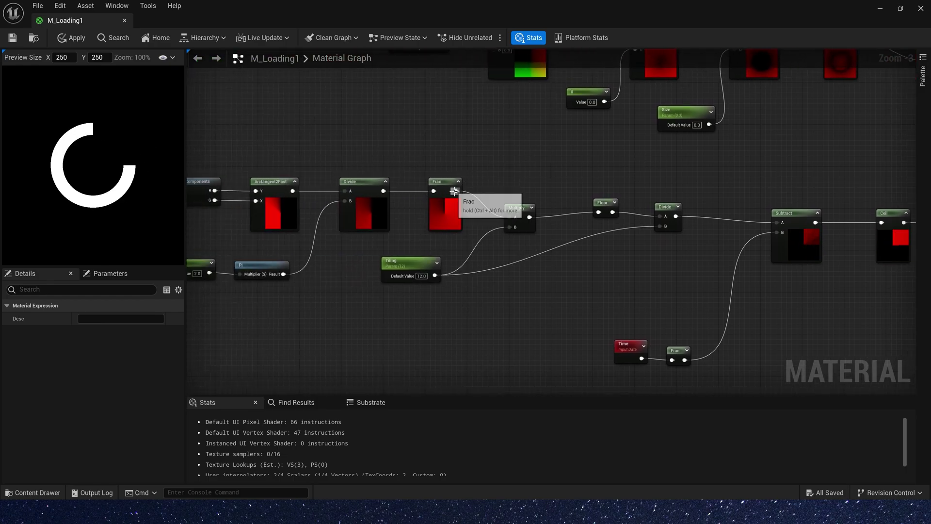
{"action": "left_click_drag", "start_coordinate": [454, 191], "coordinate": [509, 217]}
{"action": "type", "text": "1"}
{"action": "key", "text": "Return"}
Step: Shift the gradient nodes up to the new 1-x node away from the Tiling Multiply to space out the chain
{"action": "right_click_drag", "start_coordinate": [651, 275], "coordinate": [561, 202]}
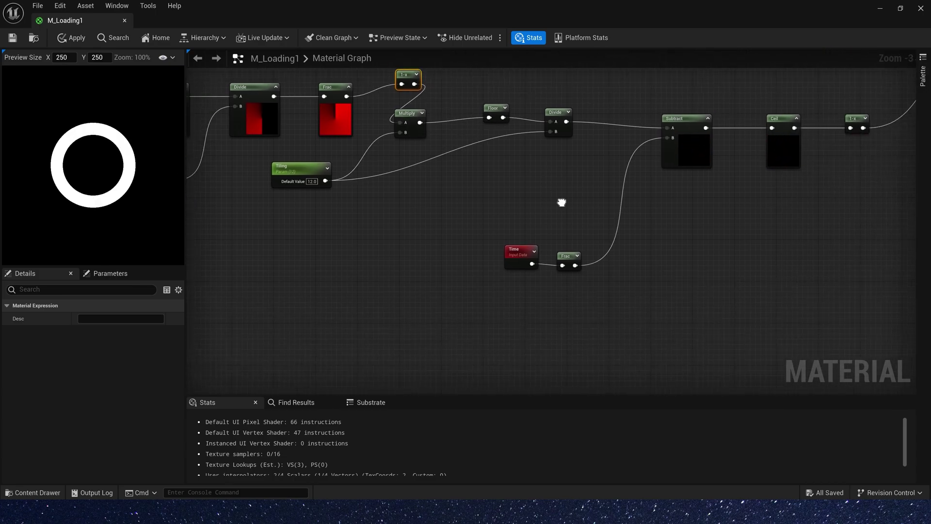
{"action": "right_click_drag", "start_coordinate": [355, 218], "coordinate": [654, 281]}
{"action": "scroll", "coordinate": [653, 281], "scroll_direction": "down", "scroll_amount": 2}
{"action": "mouse_move", "coordinate": [370, 166]}
{"action": "left_mouse_down"}
{"action": "mouse_move", "coordinate": [607, 249]}
{"action": "mouse_move", "coordinate": [598, 264]}
{"action": "mouse_move", "coordinate": [677, 274]}
{"action": "left_mouse_up"}
{"action": "left_click_drag", "start_coordinate": [694, 190], "coordinate": [591, 239], "text": "shift"}
{"action": "right_click_drag", "start_coordinate": [651, 256], "coordinate": [443, 150]}
{"action": "scroll", "coordinate": [443, 150], "scroll_direction": "up", "scroll_amount": 2}
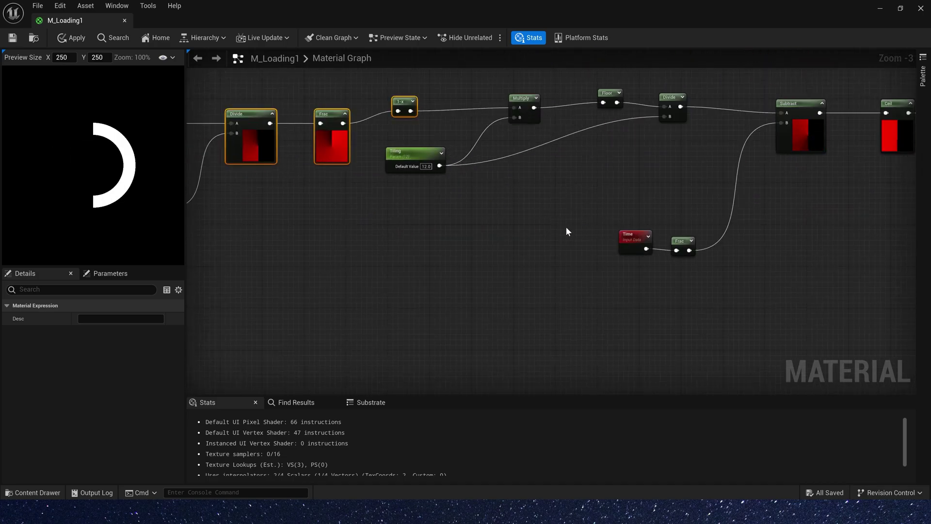
Step: Branch a Frac node off the Tiling Multiply's output below the Time node and preview it
{"action": "right_click_drag", "start_coordinate": [566, 226], "coordinate": [504, 220]}
{"action": "left_click_drag", "start_coordinate": [474, 98], "coordinate": [605, 354]}
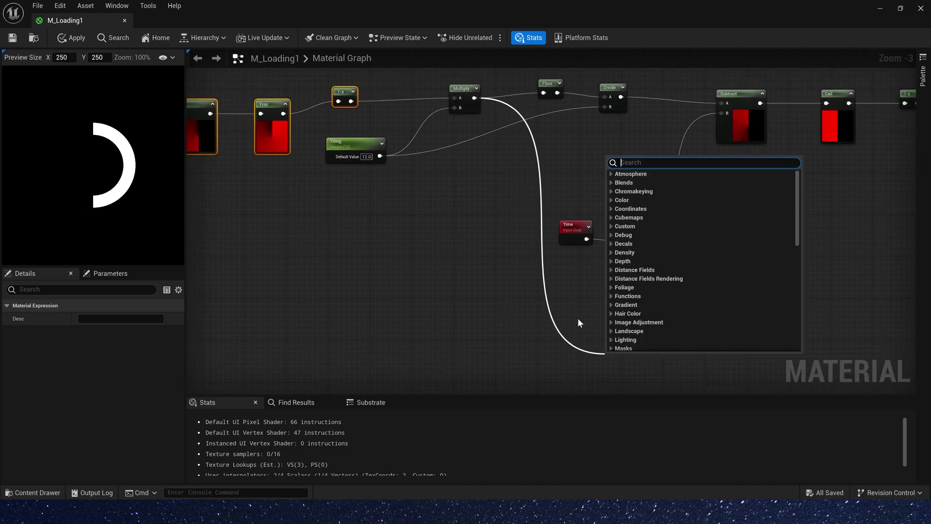
{"action": "type", "text": "fra"}
{"action": "left_click", "coordinate": [633, 203]}
{"action": "scroll", "coordinate": [594, 282], "scroll_direction": "up", "scroll_amount": 3}
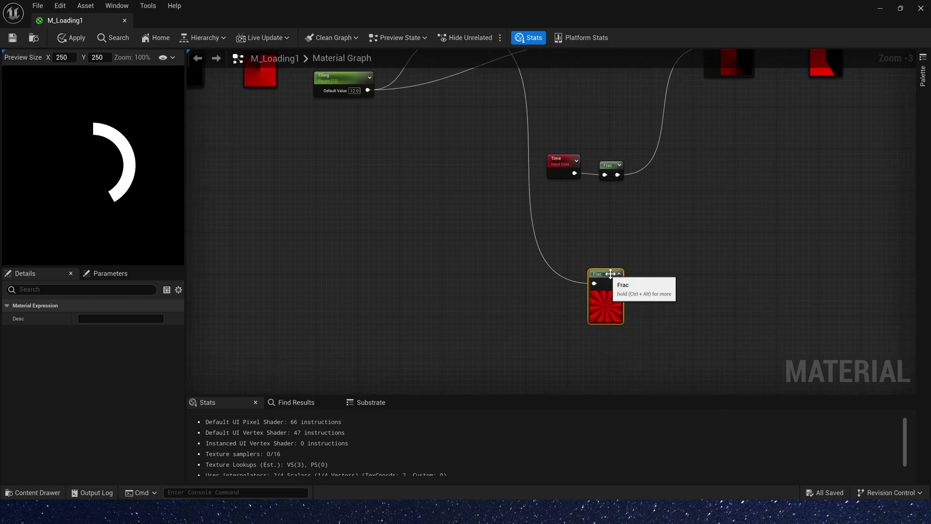
{"action": "key", "text": "space"}
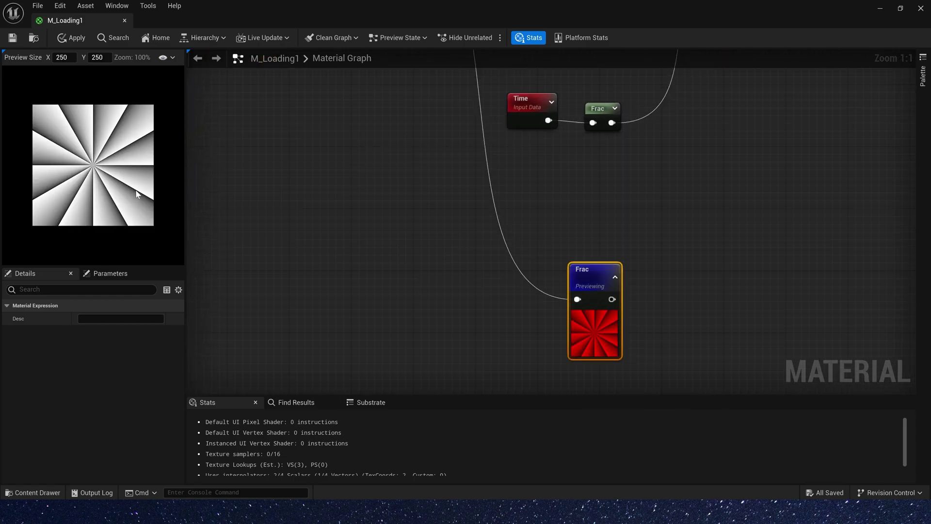
Step: Add a 1-x node to the new Frac's output, preview it, and place it below and beside the Frac
{"action": "right_click_drag", "start_coordinate": [574, 244], "coordinate": [550, 198]}
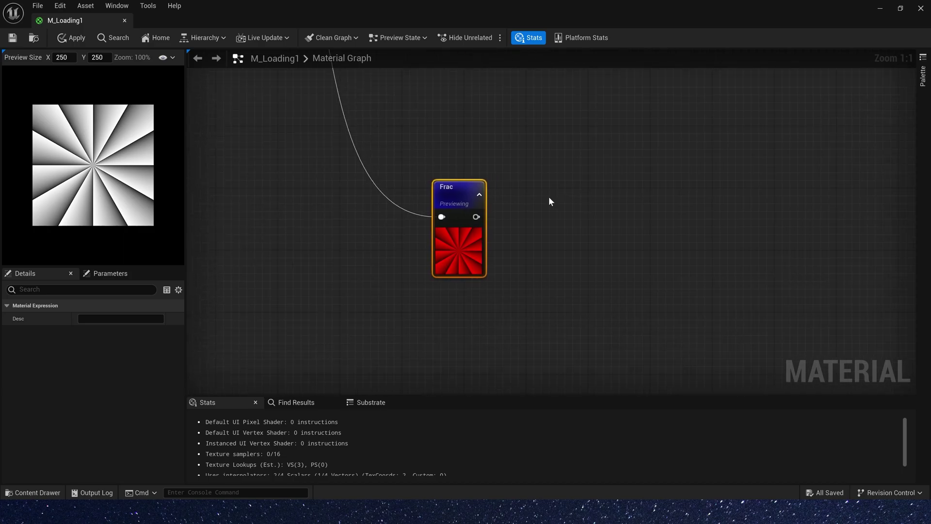
{"action": "left_click_drag", "start_coordinate": [475, 217], "coordinate": [558, 219]}
{"action": "type", "text": "1-x"}
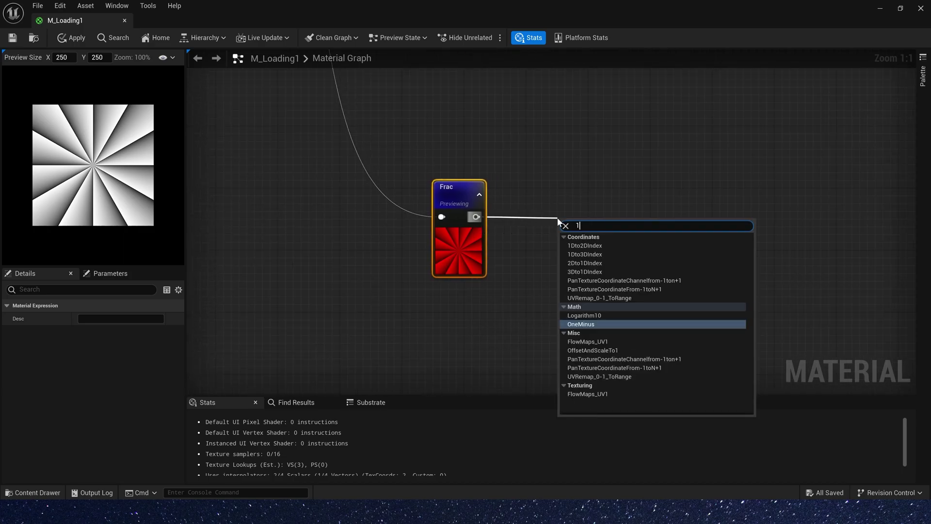
{"action": "key", "text": "Return"}
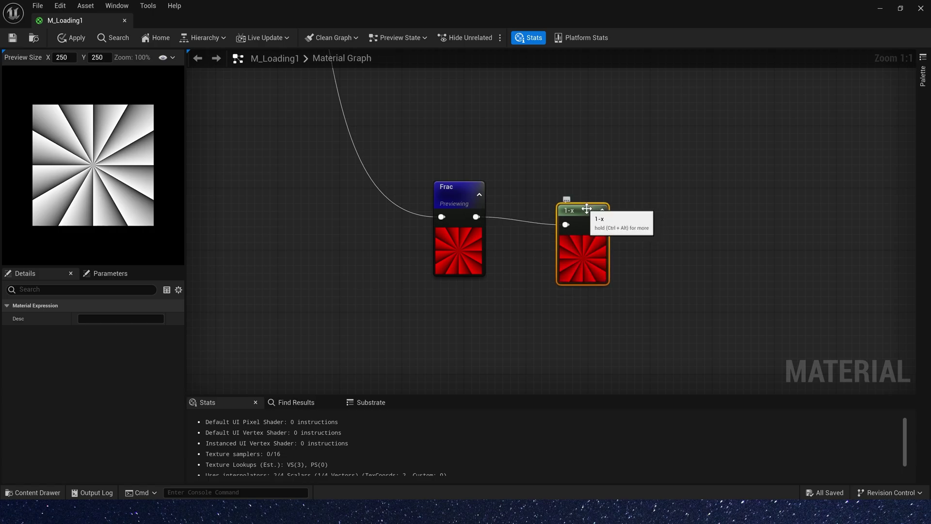
{"action": "right_click", "coordinate": [592, 208]}
{"action": "left_click", "coordinate": [631, 227]}
{"action": "left_click_drag", "start_coordinate": [578, 219], "coordinate": [547, 265]}
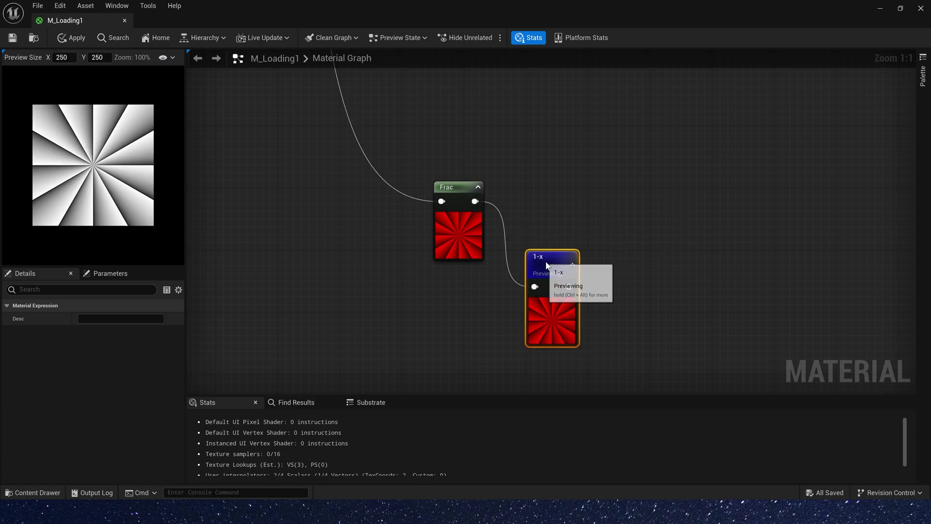
Step: Add a Min node with Frac as A and 1-x as B, and preview it
{"action": "left_click_drag", "start_coordinate": [474, 201], "coordinate": [644, 212]}
{"action": "type", "text": "min"}
{"action": "key", "text": "Return"}
{"action": "left_click_drag", "start_coordinate": [570, 287], "coordinate": [657, 246]}
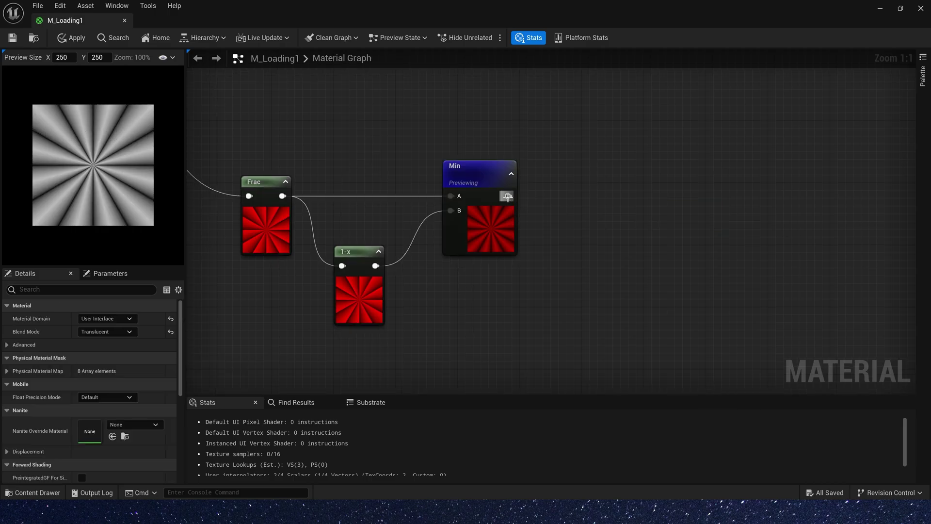
Step: Add a SmoothStep node and connect the Min node's output to its Value input
{"action": "left_click_drag", "start_coordinate": [507, 196], "coordinate": [595, 193]}
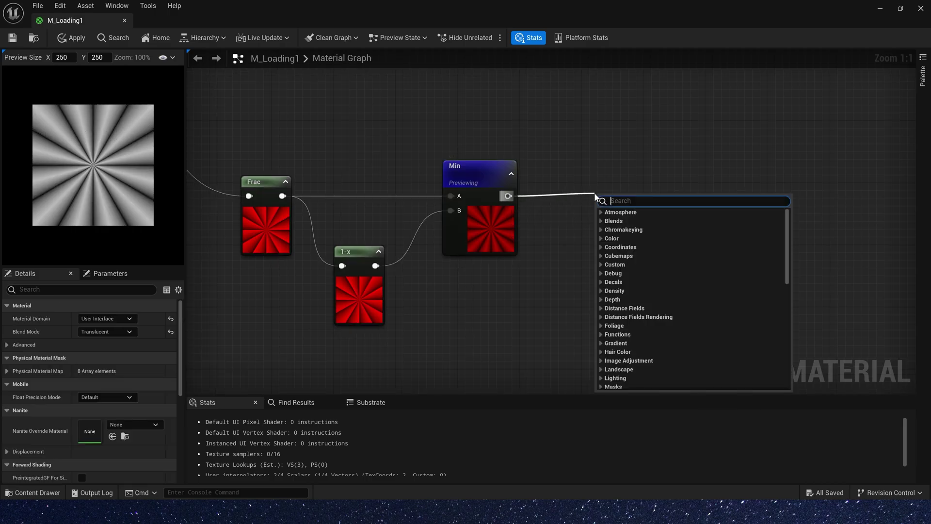
{"action": "type", "text": "smo"}
{"action": "key", "text": "Return"}
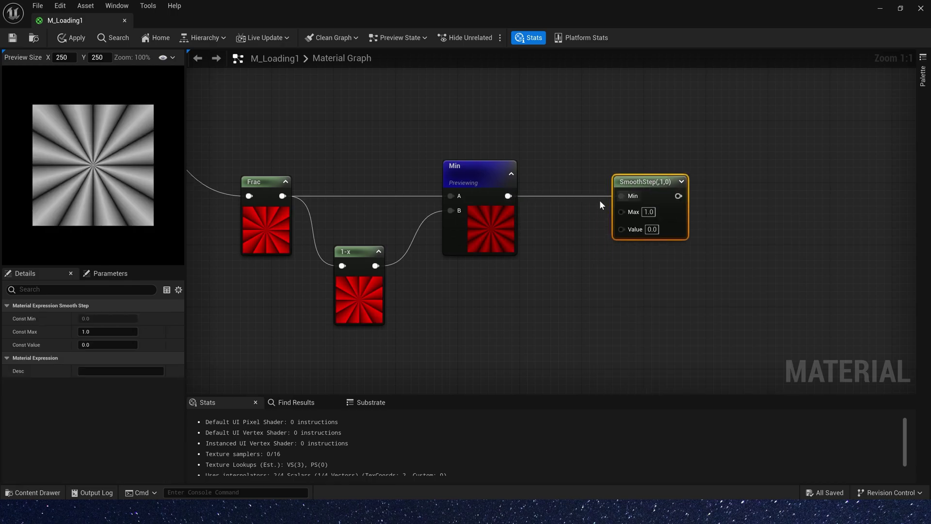
{"action": "left_click_drag", "start_coordinate": [622, 196], "coordinate": [622, 230], "text": "ctrl"}
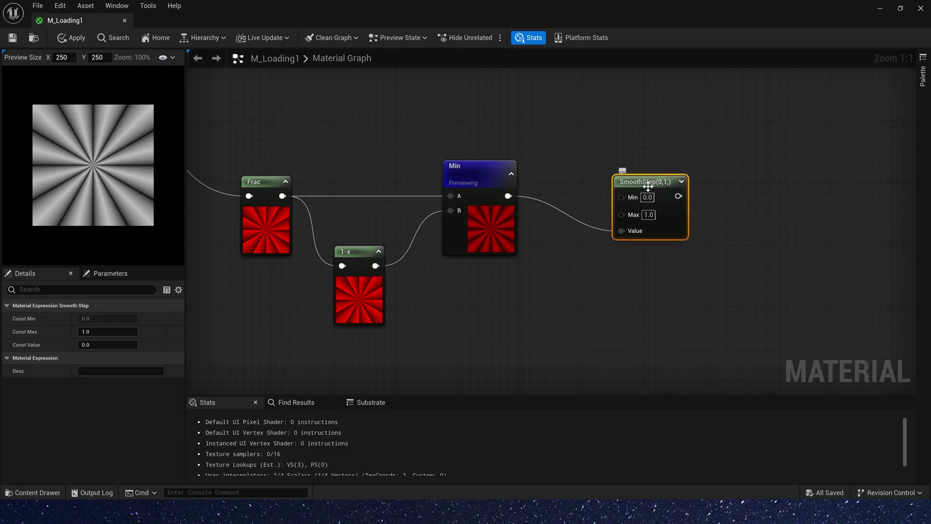
Step: Create a scalar parameter named IntervalWidth with default value 0.1 and connect it to SmoothStep's Max input
{"action": "left_click_drag", "start_coordinate": [648, 185], "coordinate": [672, 154]}
{"action": "key", "text": "s"}
{"action": "left_click", "coordinate": [554, 108]}
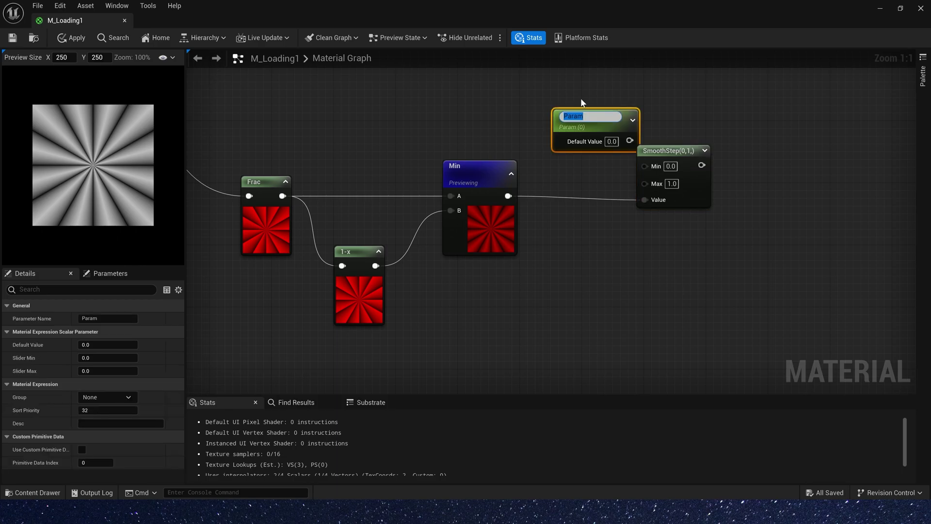
{"action": "type", "text": "IntervalWidth"}
{"action": "key", "text": "Return"}
{"action": "left_click_drag", "start_coordinate": [635, 127], "coordinate": [609, 116]}
{"action": "left_click_drag", "start_coordinate": [612, 126], "coordinate": [645, 184]}
{"action": "left_click_drag", "start_coordinate": [91, 344], "coordinate": [100, 343]}
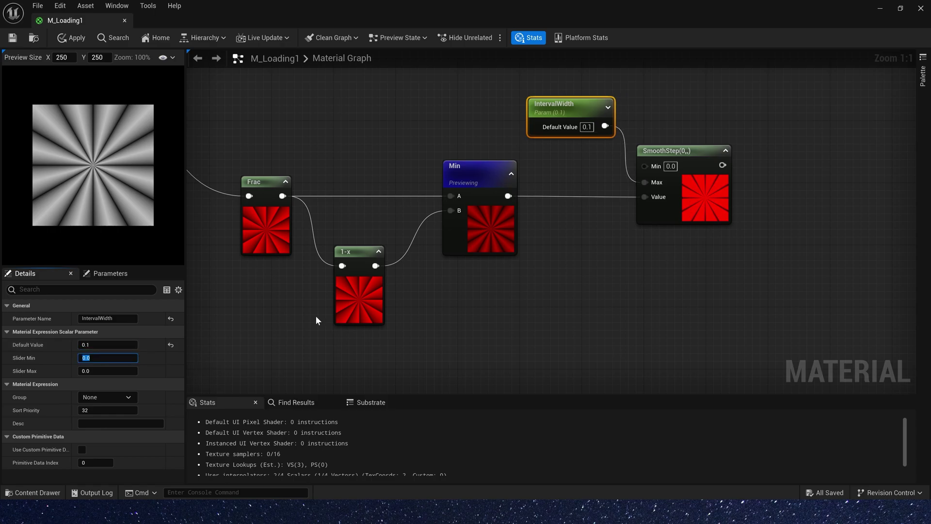
{"action": "right_click_drag", "start_coordinate": [765, 154], "coordinate": [587, 167]}
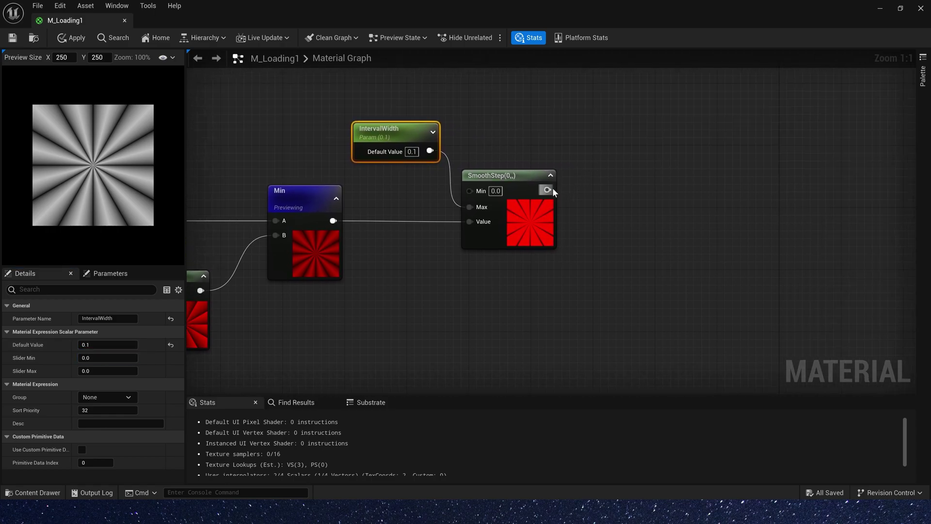
Step: Add a Round node to the SmoothStep output and preview it
{"action": "left_click_drag", "start_coordinate": [547, 189], "coordinate": [613, 185]}
{"action": "type", "text": "round"}
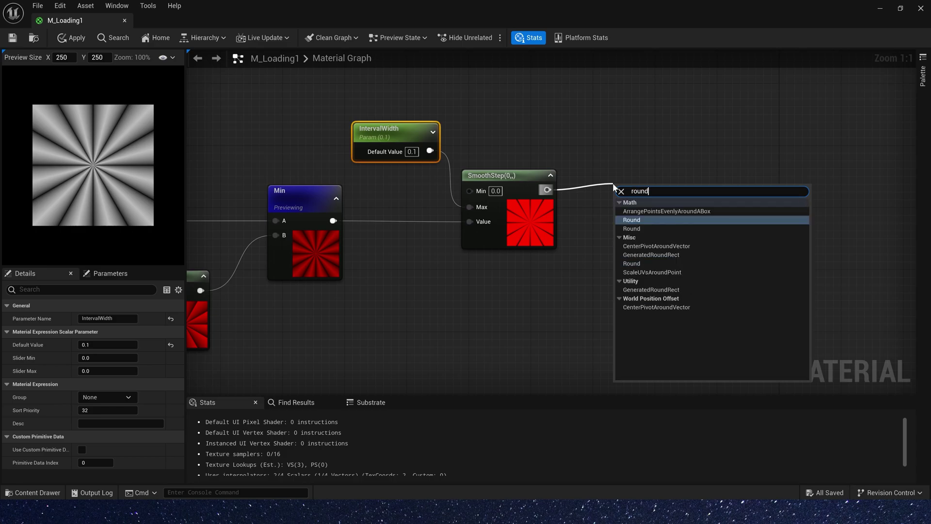
{"action": "key", "text": "Return"}
{"action": "scroll", "coordinate": [657, 226], "scroll_direction": "down", "scroll_amount": 1}
{"action": "key", "text": "space"}
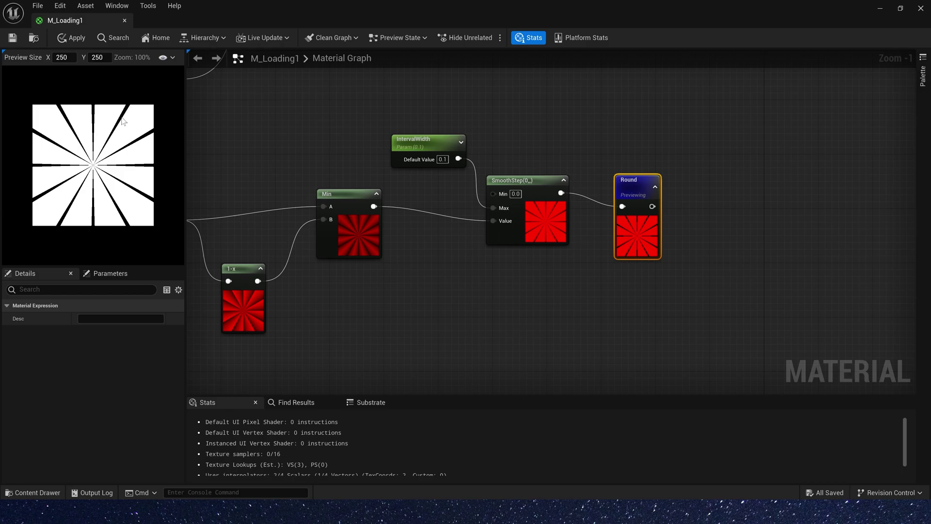
Step: Multiply the Min output by a copy of the Distance node chain and feed the product into SmoothStep's Value input
{"action": "right_click_drag", "start_coordinate": [369, 329], "coordinate": [700, 283]}
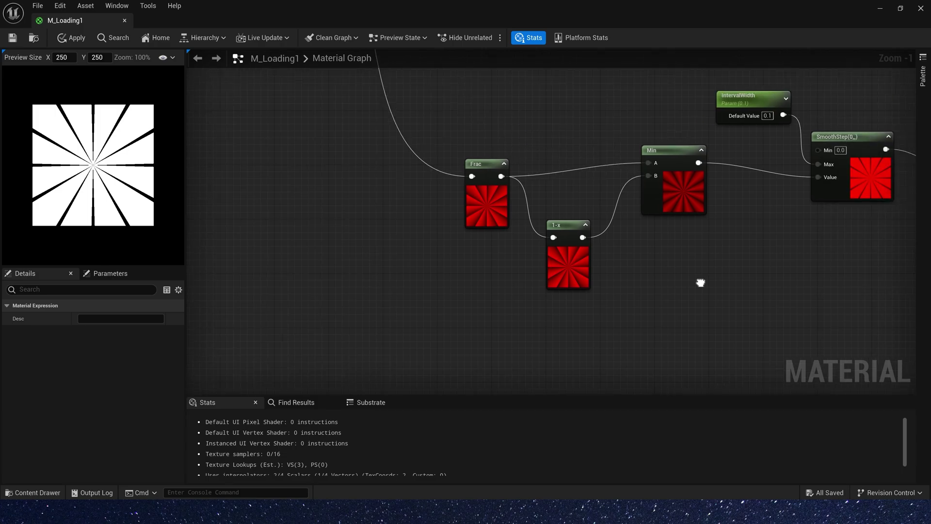
{"action": "left_click_drag", "start_coordinate": [499, 165], "coordinate": [584, 313]}
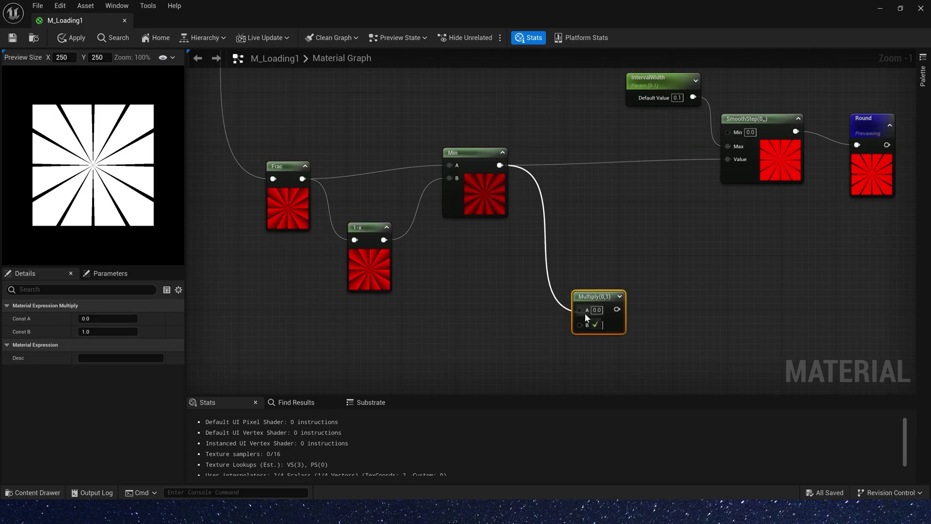
{"action": "scroll", "coordinate": [311, 122], "scroll_direction": "down", "scroll_amount": 2}
{"action": "right_click_drag", "start_coordinate": [311, 121], "coordinate": [634, 316]}
{"action": "scroll", "coordinate": [309, 94], "scroll_direction": "down", "scroll_amount": 1}
{"action": "right_click_drag", "start_coordinate": [308, 95], "coordinate": [250, 236]}
{"action": "left_click_drag", "start_coordinate": [467, 115], "coordinate": [638, 236]}
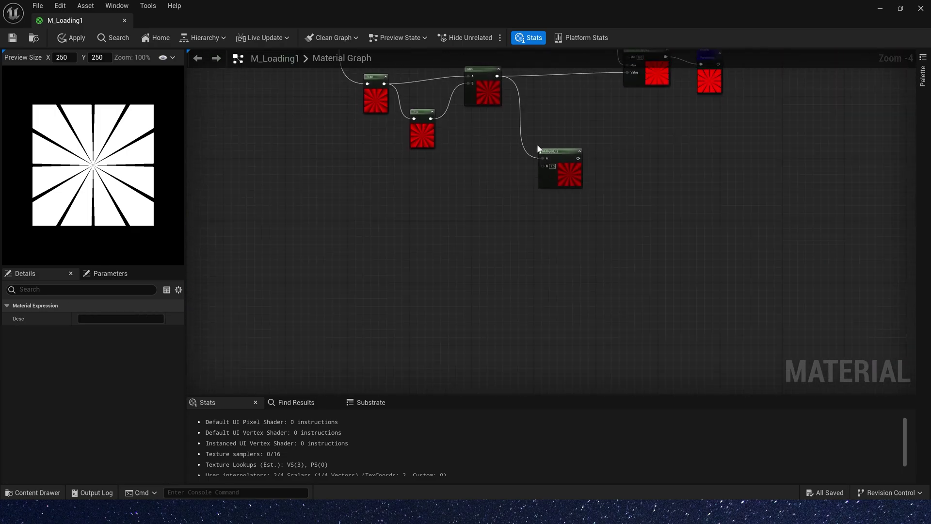
{"action": "scroll", "coordinate": [537, 144], "scroll_direction": "up", "scroll_amount": 2}
{"action": "right_click_drag", "start_coordinate": [547, 214], "coordinate": [499, 274]}
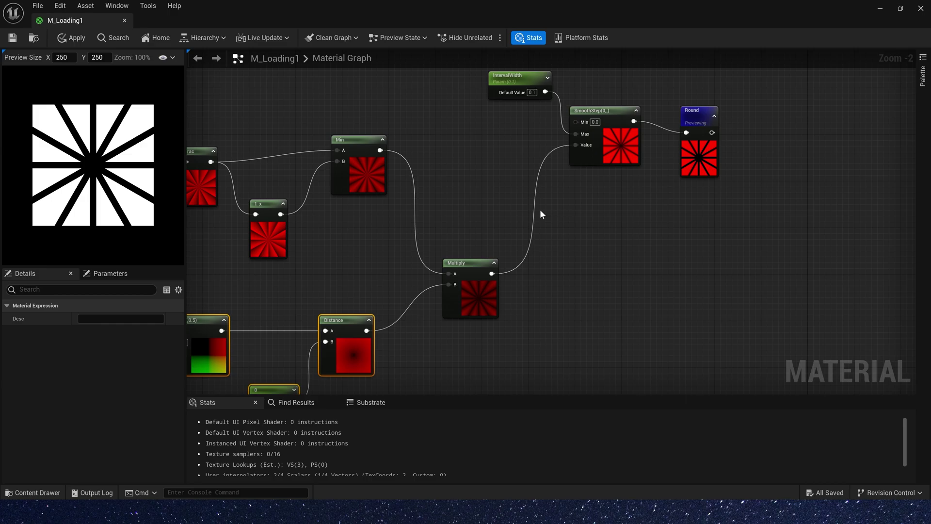
Step: Add a Multiply node with the ring's 1-x output as A and the Round output as B, and preview it
{"action": "right_click_drag", "start_coordinate": [542, 214], "coordinate": [379, 240]}
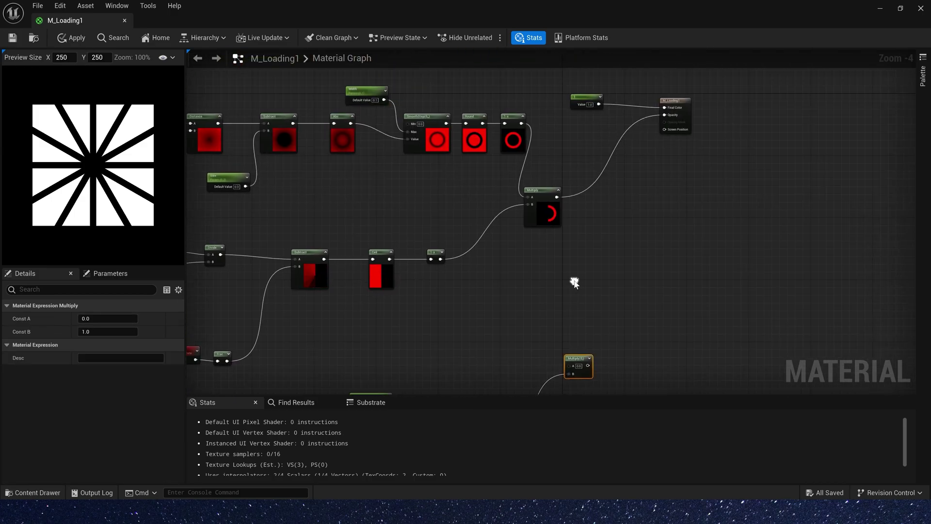
{"action": "left_click_drag", "start_coordinate": [579, 356], "coordinate": [588, 333]}
{"action": "left_click_drag", "start_coordinate": [521, 123], "coordinate": [573, 334]}
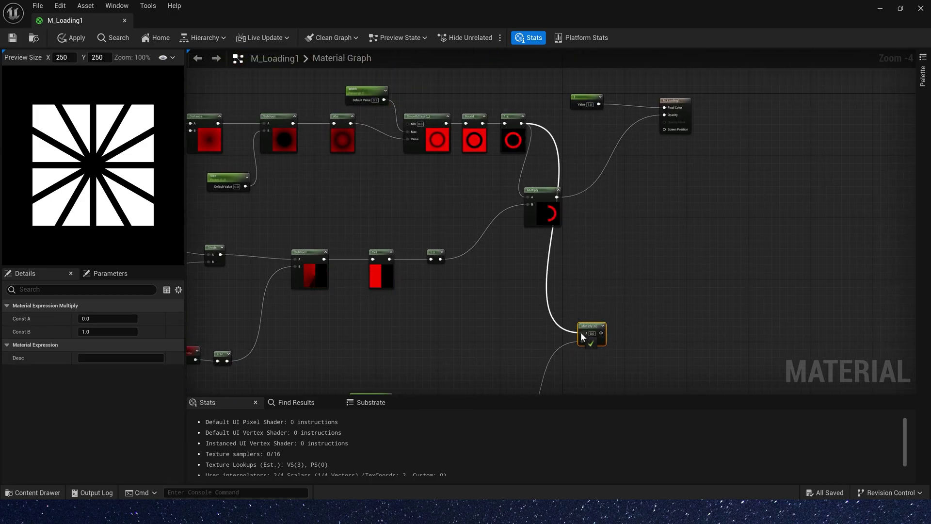
{"action": "scroll", "coordinate": [582, 325], "scroll_direction": "up", "scroll_amount": 3}
{"action": "scroll", "coordinate": [588, 309], "scroll_direction": "up", "scroll_amount": 2}
{"action": "right_click", "coordinate": [567, 257]}
{"action": "left_click", "coordinate": [595, 272]}
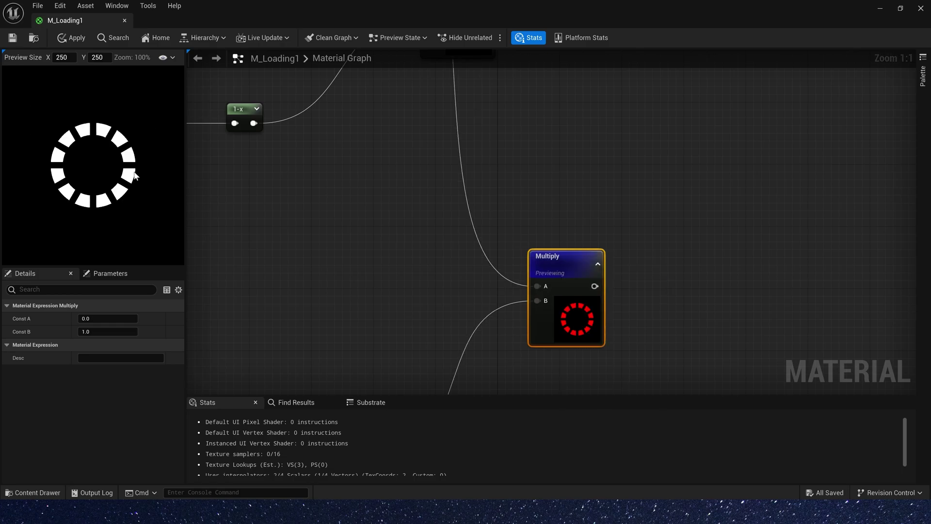
Step: Stop previewing the segmented-ring Multiply node and move it higher in the graph
{"action": "right_click", "coordinate": [567, 250]}
{"action": "left_click", "coordinate": [595, 269]}
{"action": "left_click_drag", "start_coordinate": [575, 263], "coordinate": [552, 155]}
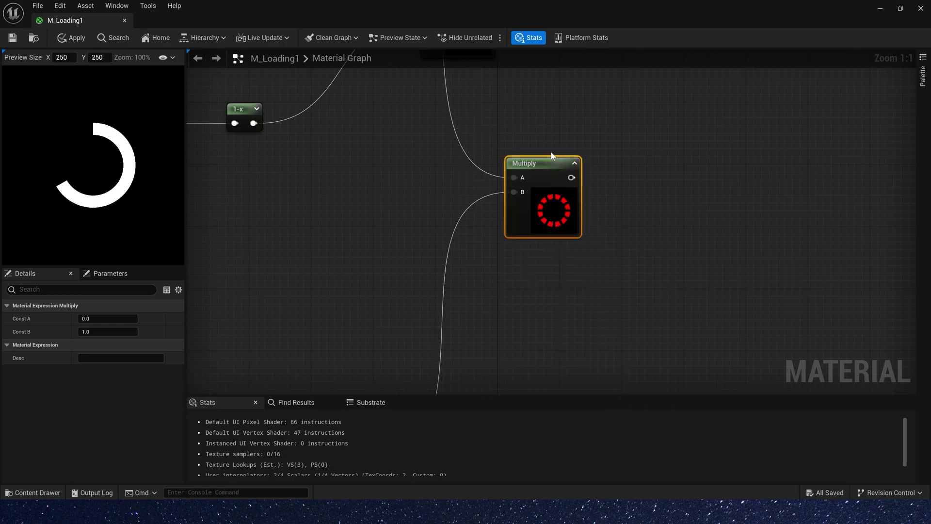
Step: Add a Multiply node with the arc Multiply as A and the segmented-ring Multiply as B, and preview it
{"action": "scroll", "coordinate": [551, 155], "scroll_direction": "down", "scroll_amount": 2}
{"action": "right_click_drag", "start_coordinate": [607, 100], "coordinate": [565, 197]}
{"action": "key", "text": "m"}
{"action": "left_click", "coordinate": [576, 183]}
{"action": "left_click_drag", "start_coordinate": [525, 269], "coordinate": [584, 212]}
{"action": "right_click_drag", "start_coordinate": [239, 228], "coordinate": [246, 294]}
{"action": "left_click", "coordinate": [621, 254]}
{"action": "right_click", "coordinate": [634, 270]}
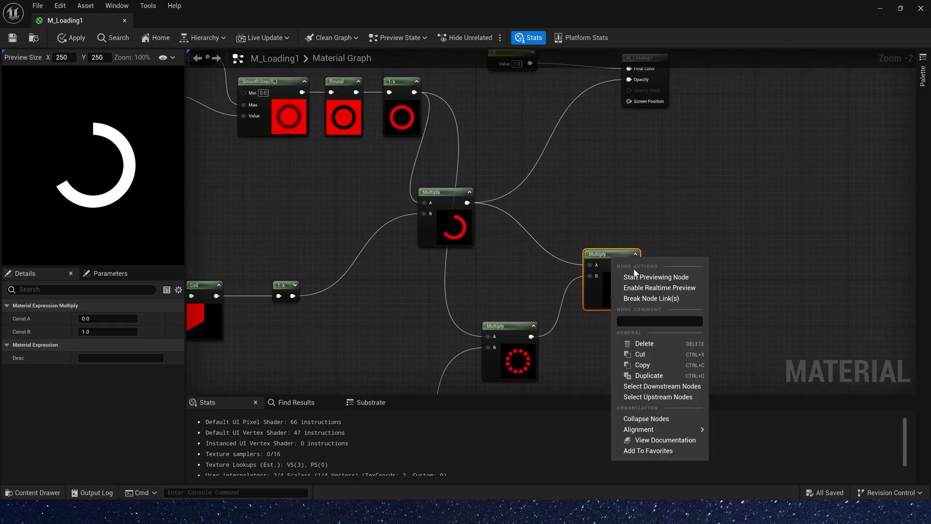
{"action": "left_click", "coordinate": [636, 277]}
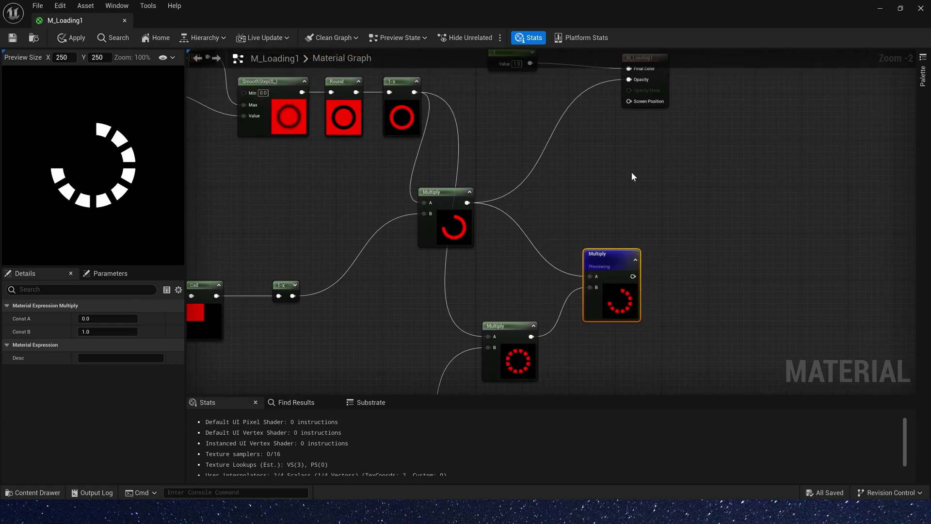
Step: Connect the final Multiply node to the material's Opacity input and save M_Loading1
{"action": "right_click_drag", "start_coordinate": [667, 189], "coordinate": [642, 215]}
{"action": "left_click_drag", "start_coordinate": [607, 301], "coordinate": [603, 104]}
{"action": "key", "text": "ctrl+s"}
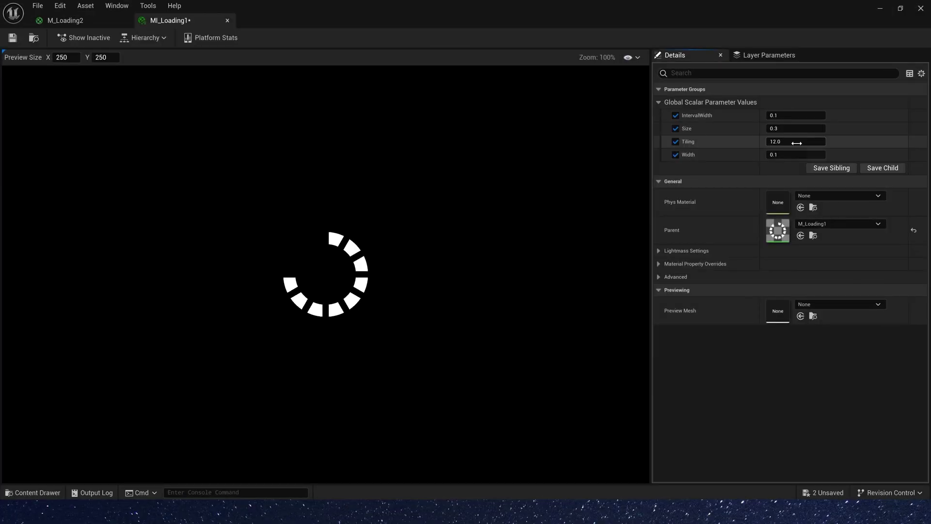
Step: Set the Size parameter of the MI_Loading1 material instance to 0.4
{"action": "left_click_drag", "start_coordinate": [779, 128], "coordinate": [801, 128]}
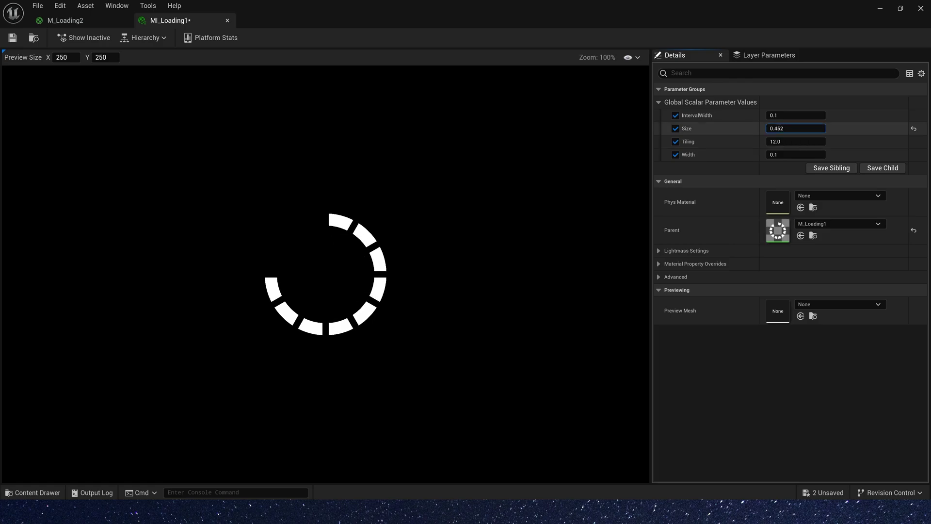
{"action": "left_click", "coordinate": [791, 129]}
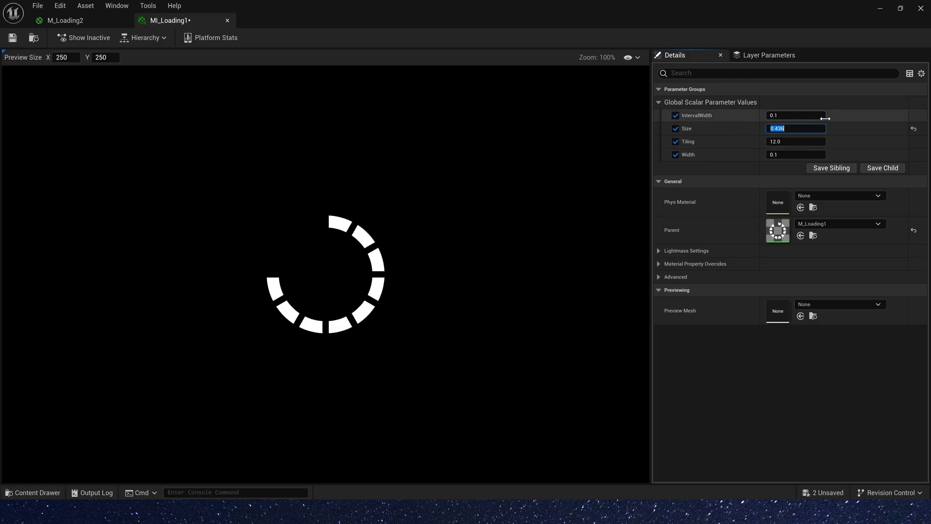
{"action": "left_click", "coordinate": [796, 141]}
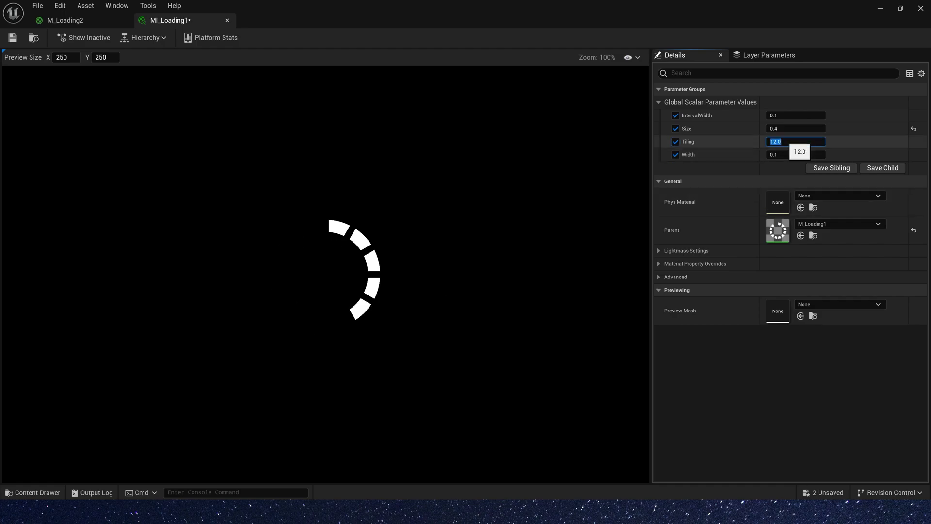
{"action": "key", "text": "Return"}
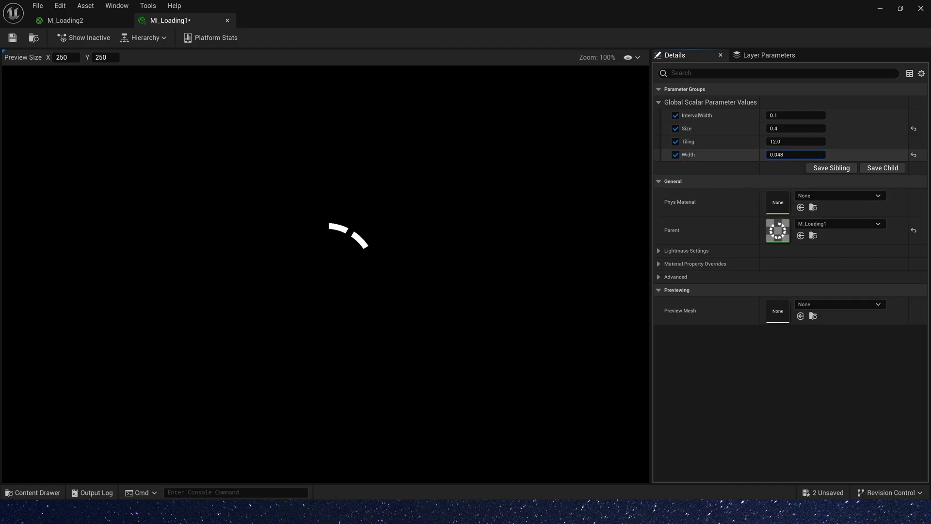
Step: Set both the Width and IntervalWidth parameters of MI_Loading1 to 0.05
{"action": "type", "text": "0.05"}
{"action": "key", "text": "Tab"}
{"action": "left_click_drag", "start_coordinate": [792, 115], "coordinate": [776, 115]}
{"action": "left_click", "coordinate": [792, 115]}
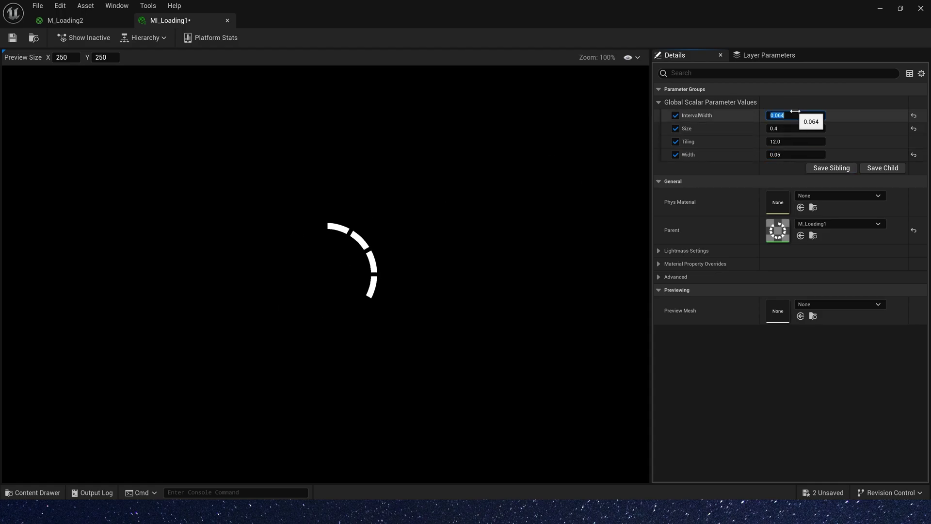
{"action": "type", "text": "0.05"}
{"action": "key", "text": "Tab"}
Step: Return to the level editor and open the segmented loading material instance from the UI folder
{"action": "left_click", "coordinate": [882, 9]}
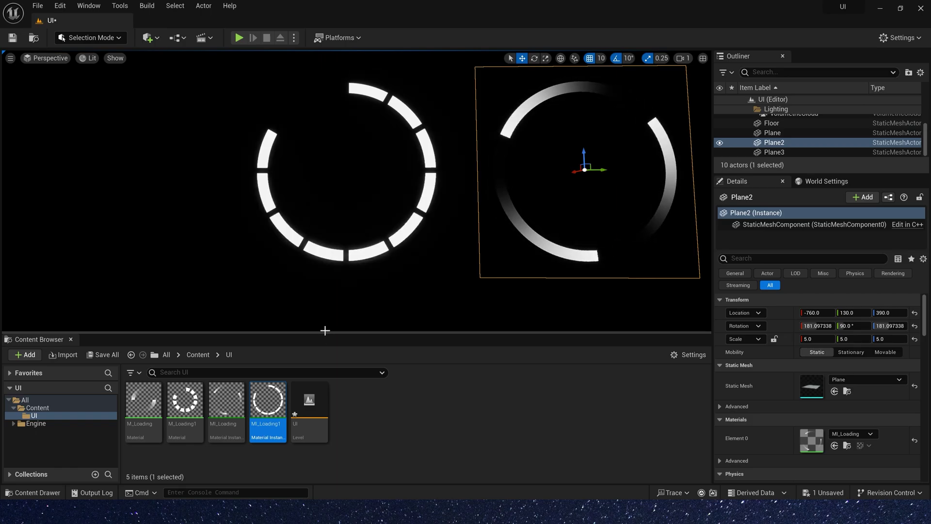
{"action": "double_click", "coordinate": [269, 401]}
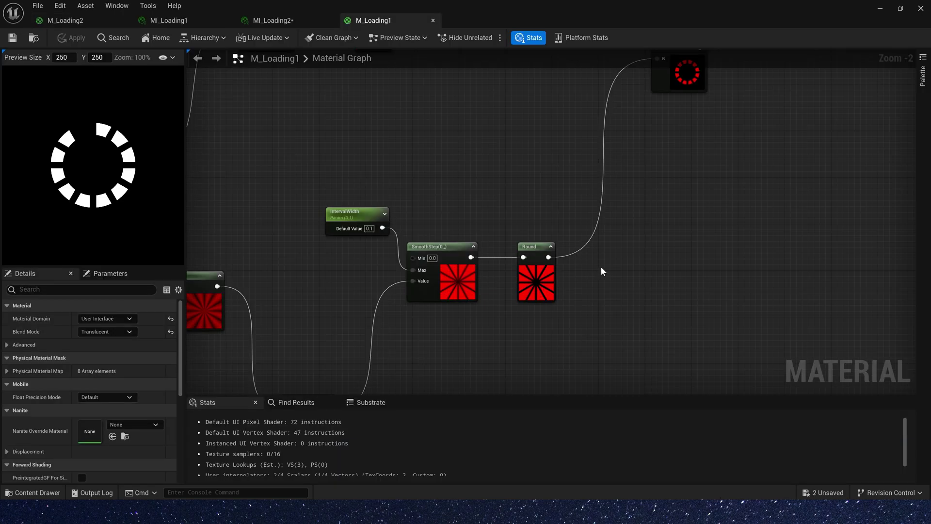
Step: Add a static switch parameter named Interval in M_Loading1 and connect the Round output to its True input
{"action": "right_click", "coordinate": [644, 283]}
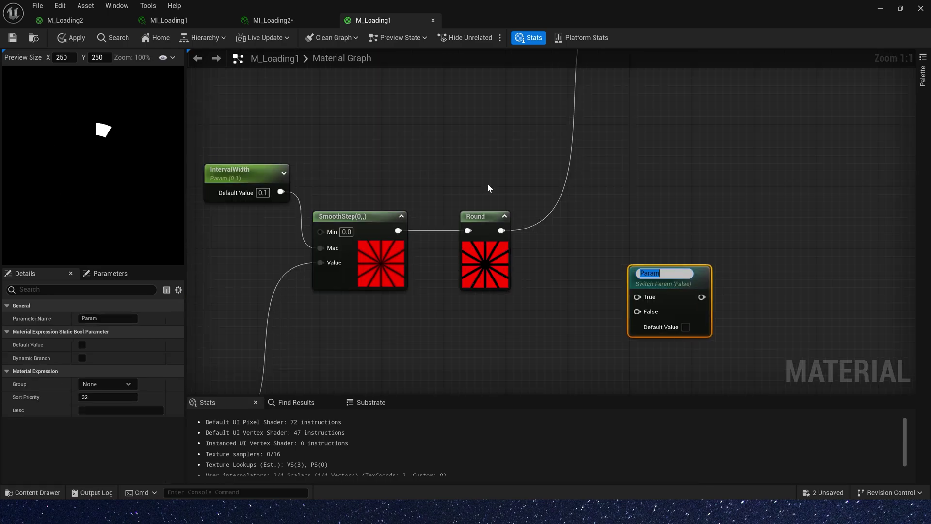
{"action": "type", "text": "Interval"}
{"action": "key", "text": "Return"}
{"action": "left_click_drag", "start_coordinate": [501, 231], "coordinate": [602, 282]}
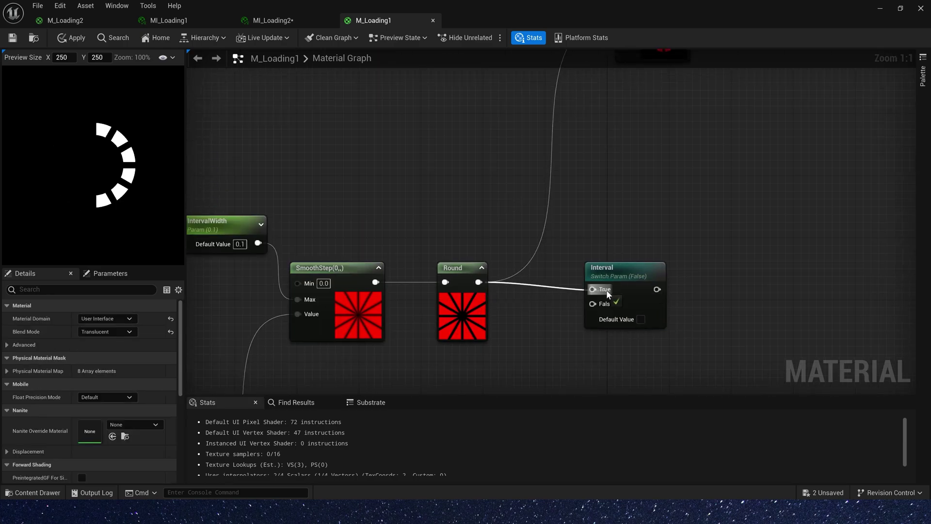
Step: Add a 1-x node to the Round output and connect it to the Interval switch's False input
{"action": "left_click_drag", "start_coordinate": [478, 234], "coordinate": [532, 304]}
{"action": "type", "text": "1-x"}
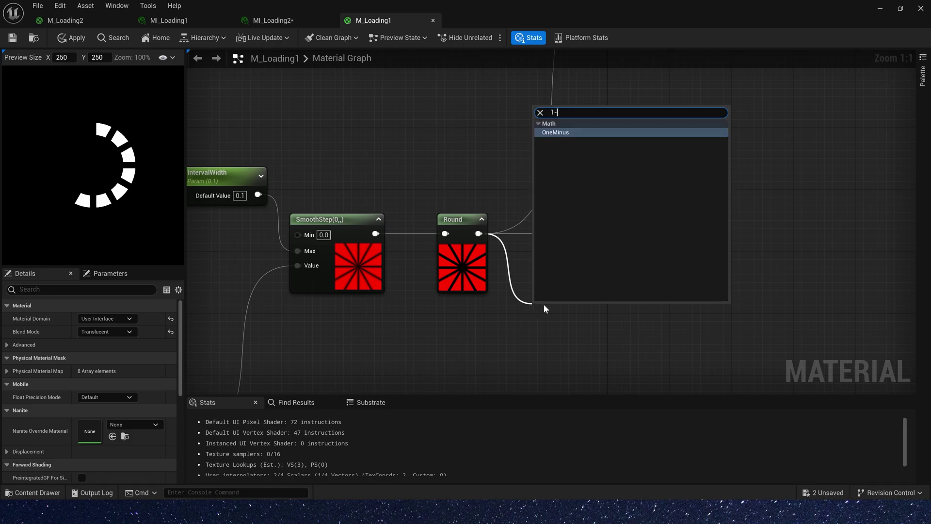
{"action": "left_click", "coordinate": [572, 132]}
{"action": "left_click", "coordinate": [563, 310]}
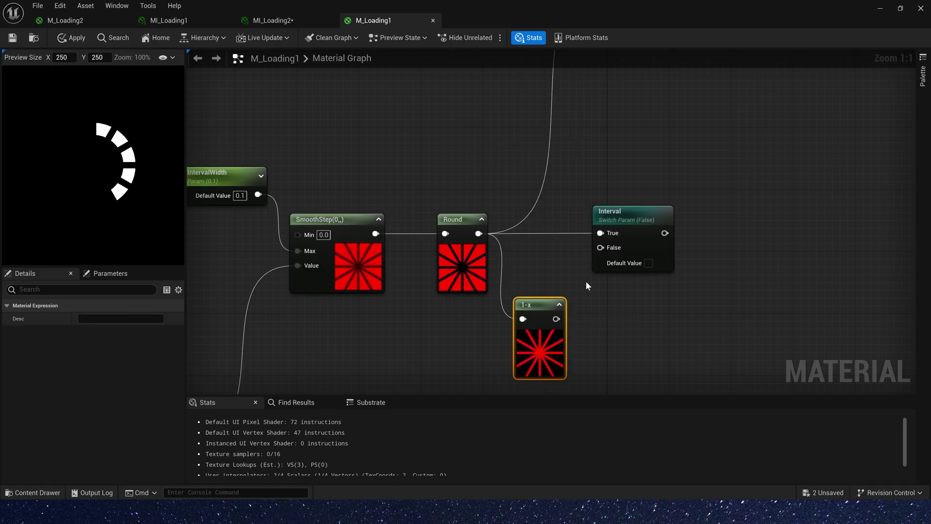
{"action": "left_click_drag", "start_coordinate": [557, 318], "coordinate": [613, 247]}
Step: Connect the Interval switch output to input B of the segmented-ring Multiply node
{"action": "scroll", "coordinate": [578, 181], "scroll_direction": "down", "scroll_amount": 2}
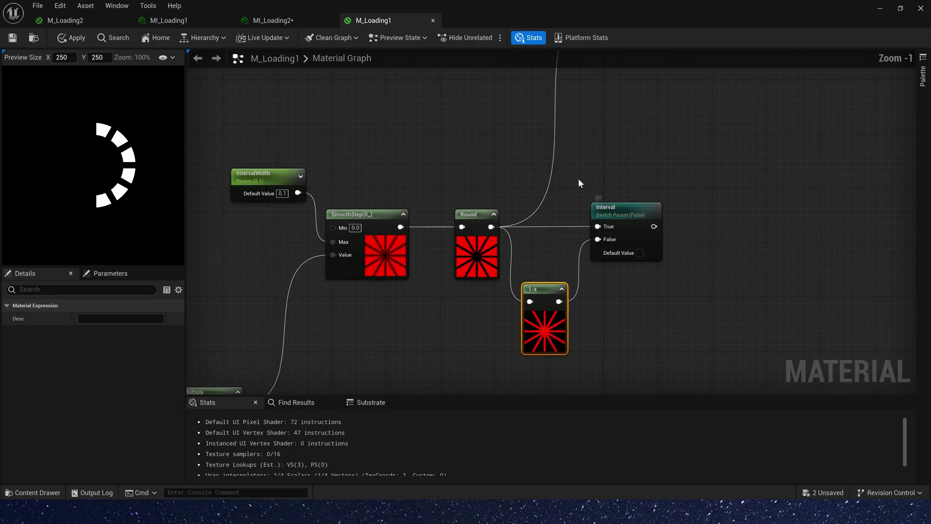
{"action": "right_click_drag", "start_coordinate": [586, 121], "coordinate": [520, 261]}
{"action": "left_click_drag", "start_coordinate": [576, 354], "coordinate": [552, 157]}
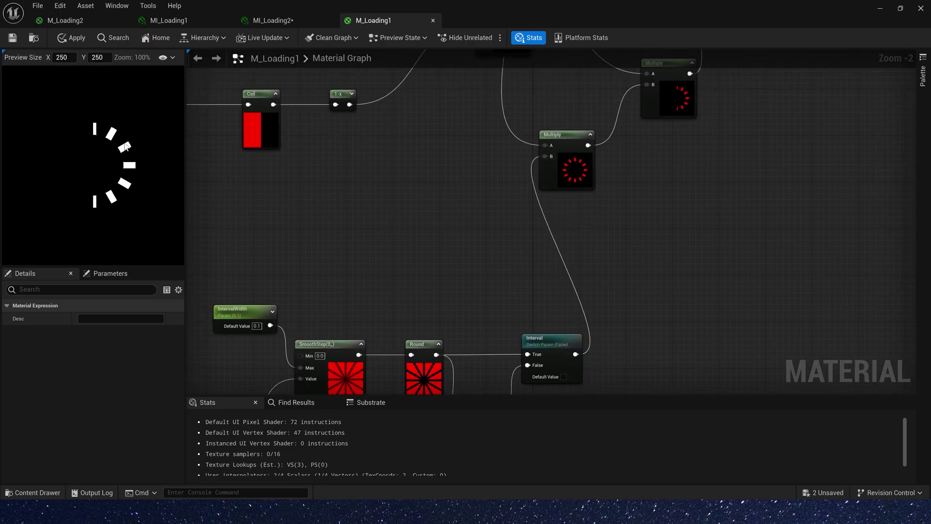
Step: Copy the Interval switch and paste it near the angle-calculation nodes
{"action": "right_click_drag", "start_coordinate": [474, 282], "coordinate": [560, 340]}
{"action": "left_click", "coordinate": [473, 202]}
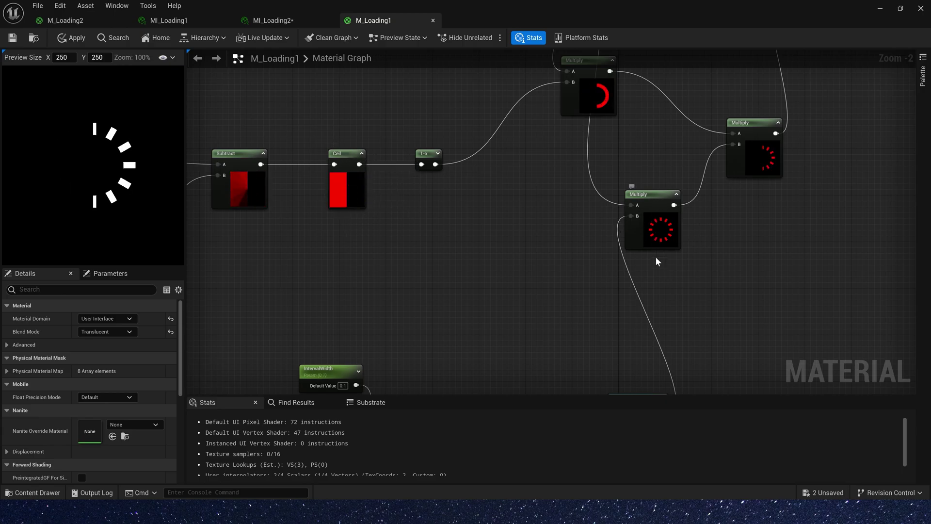
{"action": "scroll", "coordinate": [654, 244], "scroll_direction": "down", "scroll_amount": 2}
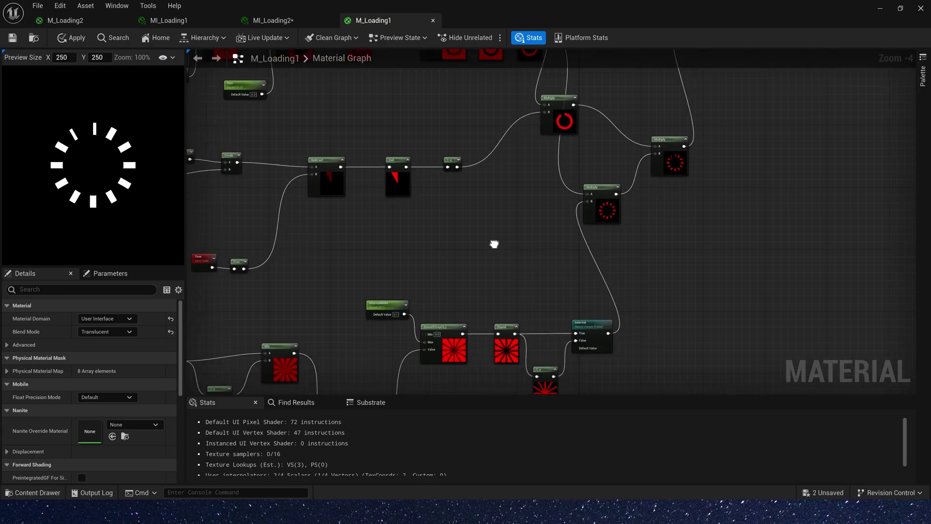
{"action": "left_click_drag", "start_coordinate": [641, 292], "coordinate": [640, 293]}
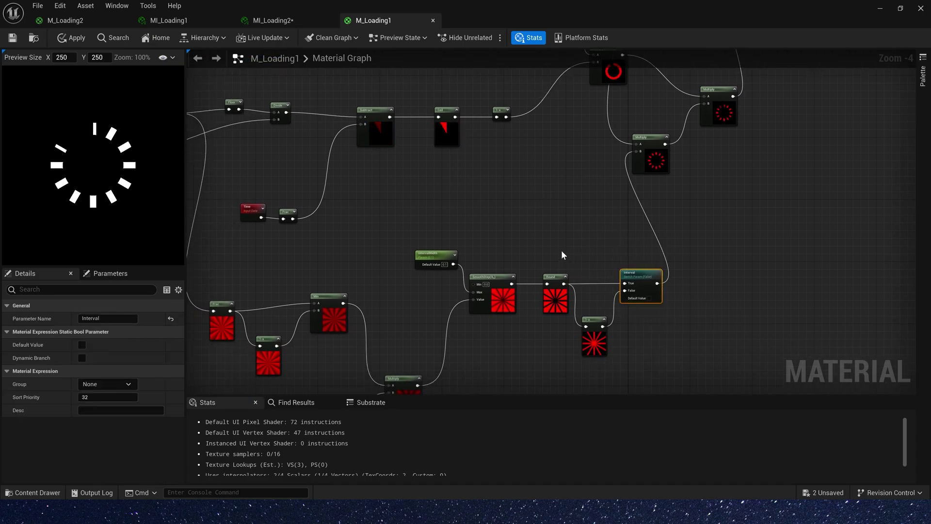
{"action": "right_click_drag", "start_coordinate": [358, 219], "coordinate": [916, 307]}
{"action": "key", "text": "ctrl+v"}
{"action": "right_click_drag", "start_coordinate": [680, 286], "coordinate": [642, 216]}
Step: Duplicate the angle node chain from TexCoord to 1-x and place the copy above the original
{"action": "left_click_drag", "start_coordinate": [285, 109], "coordinate": [657, 214]}
{"action": "left_click_drag", "start_coordinate": [693, 128], "coordinate": [603, 117], "text": "shift"}
{"action": "key", "text": "ctrl+d"}
{"action": "left_click_drag", "start_coordinate": [433, 252], "coordinate": [486, 64]}
{"action": "right_click_drag", "start_coordinate": [486, 64], "coordinate": [411, 161]}
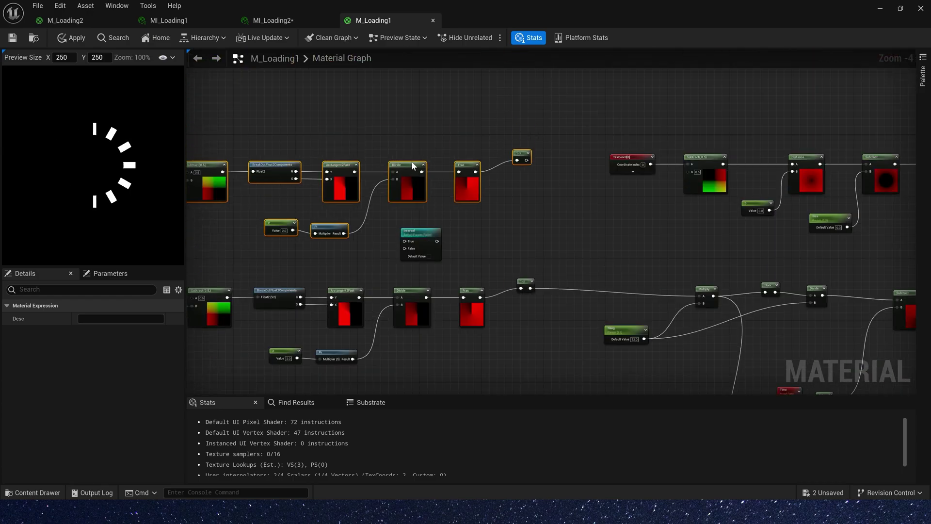
Step: Arrange the duplicated angle chain closer to the original nodes and the copied Interval switch
{"action": "right_click_drag", "start_coordinate": [532, 247], "coordinate": [509, 59]}
{"action": "left_click_drag", "start_coordinate": [591, 250], "coordinate": [532, 256]}
{"action": "left_click_drag", "start_coordinate": [684, 110], "coordinate": [591, 202]}
{"action": "right_click_drag", "start_coordinate": [486, 170], "coordinate": [670, 307]}
{"action": "left_click_drag", "start_coordinate": [269, 85], "coordinate": [701, 218]}
{"action": "left_click_drag", "start_coordinate": [584, 185], "coordinate": [572, 277]}
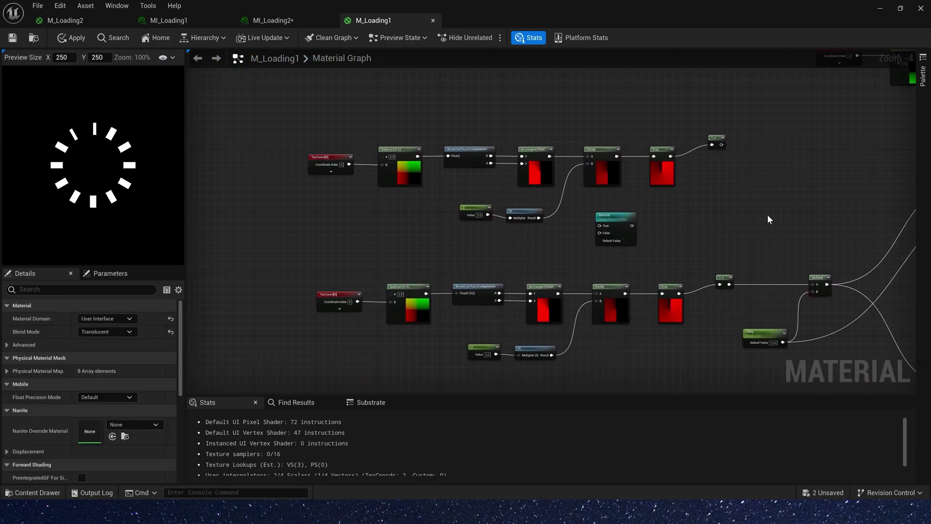
Step: Move the upper chain's TexCoord away from Subtract and add a Rotator node to its output
{"action": "left_click_drag", "start_coordinate": [330, 160], "coordinate": [245, 160]}
{"action": "left_click_drag", "start_coordinate": [267, 164], "coordinate": [313, 167]}
{"action": "type", "text": "rot"}
{"action": "key", "text": "Return"}
Step: Place the copied Interval switch and the Rotator between the upper chain's TexCoord and Subtract nodes
{"action": "scroll", "coordinate": [317, 175], "scroll_direction": "up", "scroll_amount": 2}
{"action": "left_click_drag", "start_coordinate": [773, 243], "coordinate": [372, 251]}
{"action": "right_click_drag", "start_coordinate": [372, 251], "coordinate": [608, 265]}
{"action": "scroll", "coordinate": [564, 194], "scroll_direction": "up", "scroll_amount": 2}
{"action": "left_click_drag", "start_coordinate": [565, 178], "coordinate": [487, 206]}
{"action": "left_click_drag", "start_coordinate": [580, 322], "coordinate": [518, 223]}
Step: Wire the copied Interval switch with TexCoord as True, Rotator as False, and its output into Subtract's B input
{"action": "left_click_drag", "start_coordinate": [592, 288], "coordinate": [569, 180]}
{"action": "left_click_drag", "start_coordinate": [619, 199], "coordinate": [679, 170]}
{"action": "left_click_drag", "start_coordinate": [451, 168], "coordinate": [599, 139]}
{"action": "left_click_drag", "start_coordinate": [496, 210], "coordinate": [512, 218]}
{"action": "left_click_drag", "start_coordinate": [592, 142], "coordinate": [592, 150]}
Step: Add a constant node with value 0.5 and connect it to the Rotator's Time input
{"action": "left_click", "coordinate": [437, 247]}
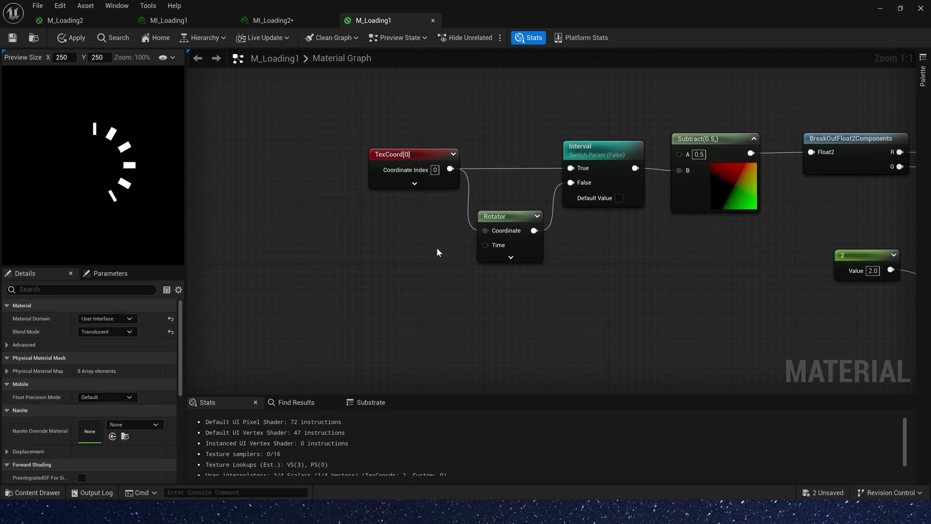
{"action": "key", "text": "1"}
{"action": "left_click", "coordinate": [366, 261]}
{"action": "left_click_drag", "start_coordinate": [423, 282], "coordinate": [485, 245]}
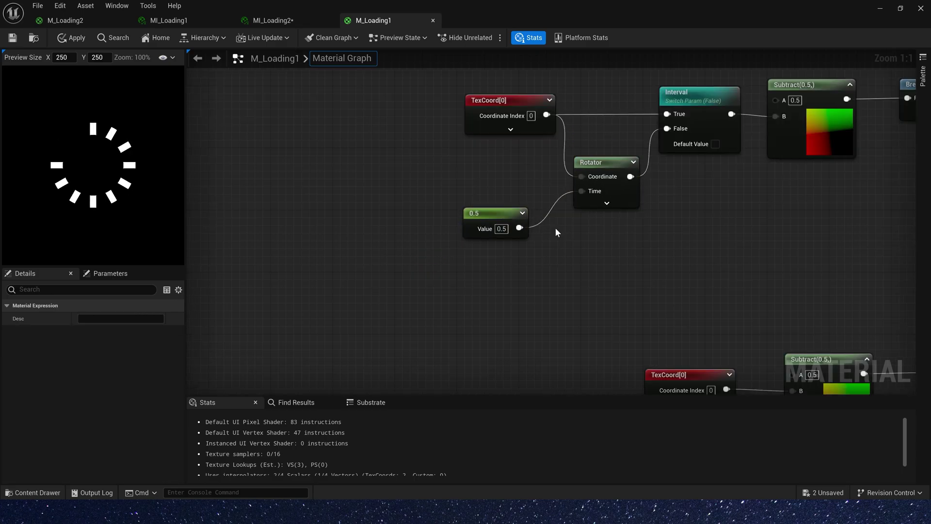
Step: Save the modified M_Loading1 material
{"action": "scroll", "coordinate": [558, 229], "scroll_direction": "down", "scroll_amount": 2}
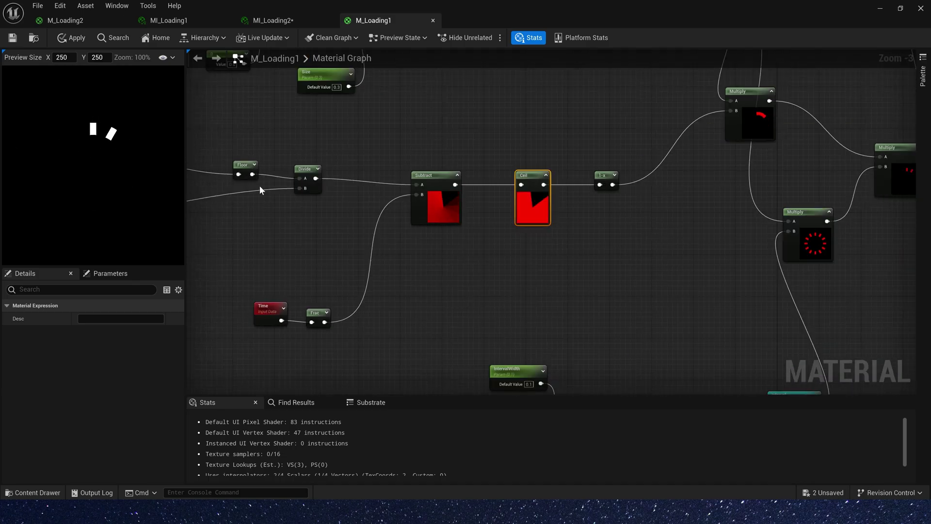
{"action": "left_click", "coordinate": [15, 38]}
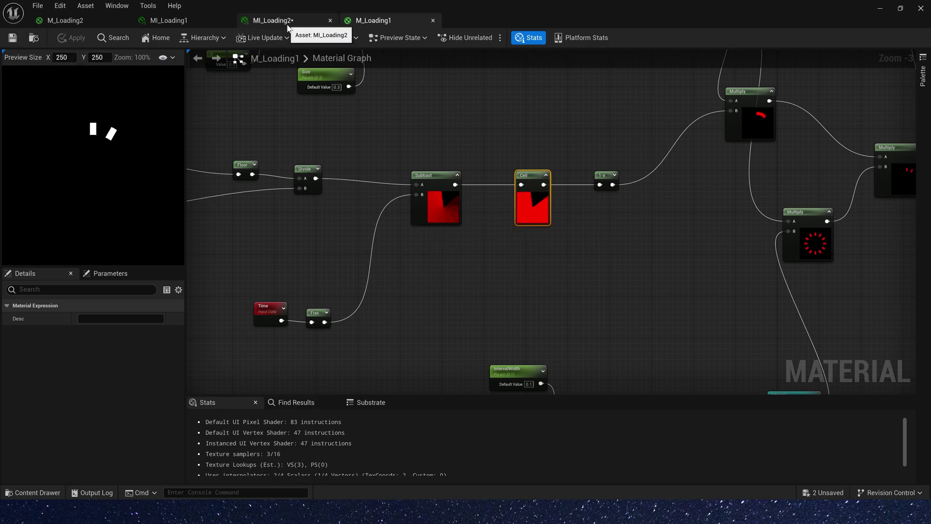
Step: Save the MI_Loading2 material instance and set its IntervalWidth parameter to 0.1
{"action": "left_click", "coordinate": [274, 20]}
{"action": "left_click", "coordinate": [13, 40]}
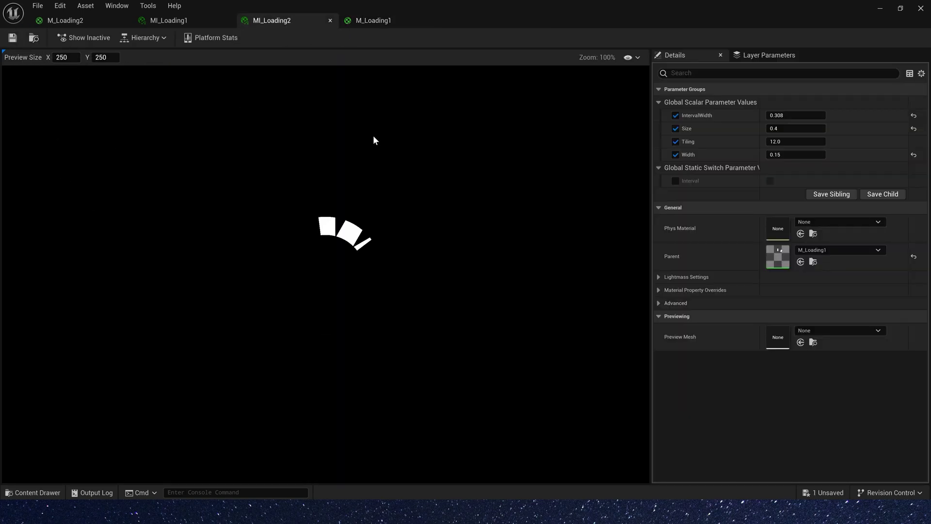
{"action": "left_click_drag", "start_coordinate": [810, 116], "coordinate": [772, 116]}
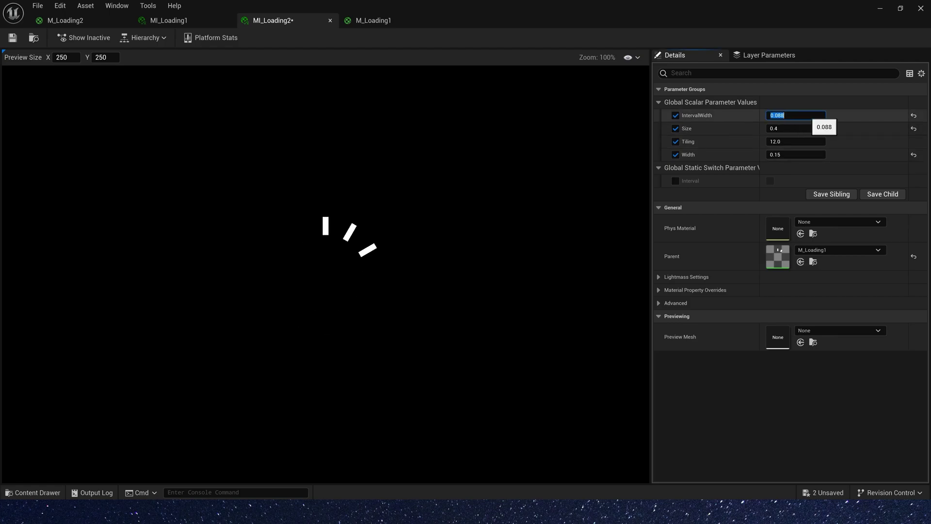
{"action": "type", "text": "0.1"}
{"action": "key", "text": "Return"}
Step: Set the Tiling parameter of MI_Loading2 to 16
{"action": "left_click", "coordinate": [798, 141]}
{"action": "type", "text": "1"}
{"action": "type", "text": "16"}
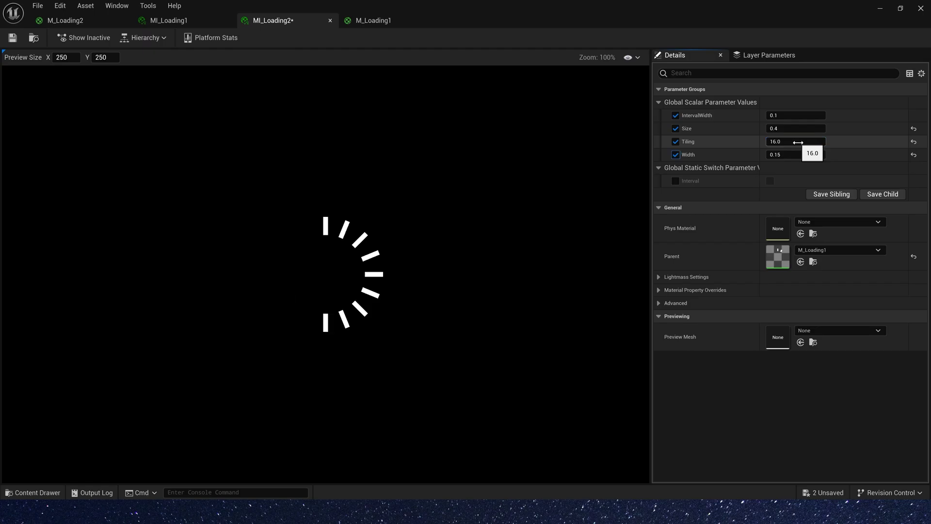
{"action": "key", "text": "Return"}
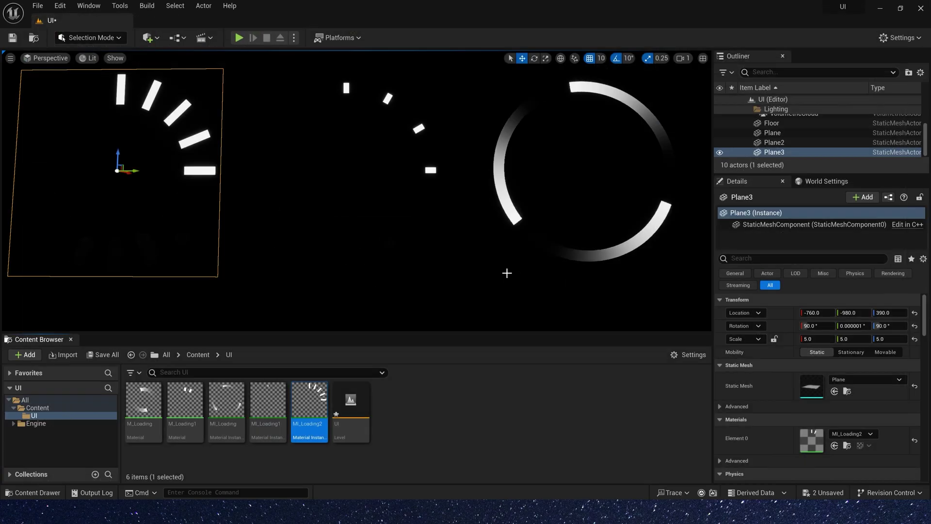
{"action": "left_click_drag", "start_coordinate": [309, 405], "coordinate": [436, 262]}
{"action": "left_click", "coordinate": [136, 168]}
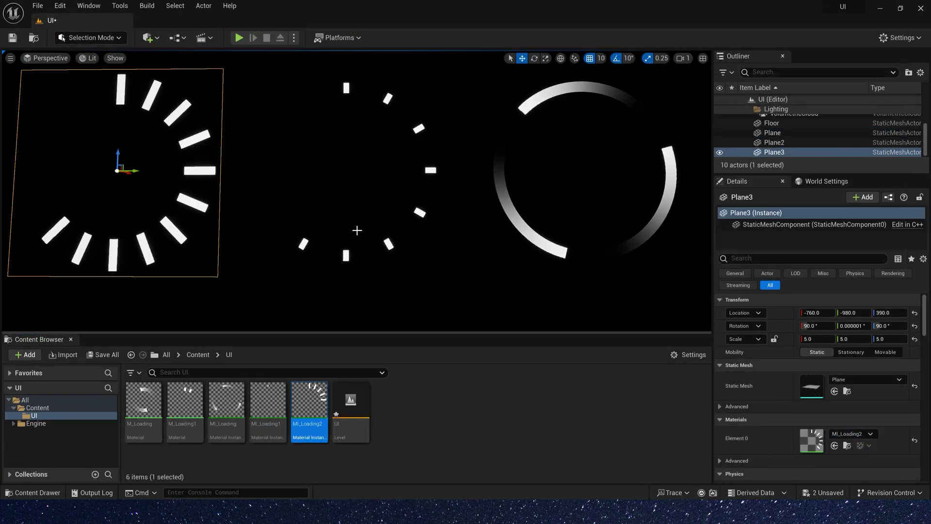
Step: Override the Interval switch in MI_Loading1 and turn it on, then save the instance and return to the level
{"action": "double_click", "coordinate": [268, 400]}
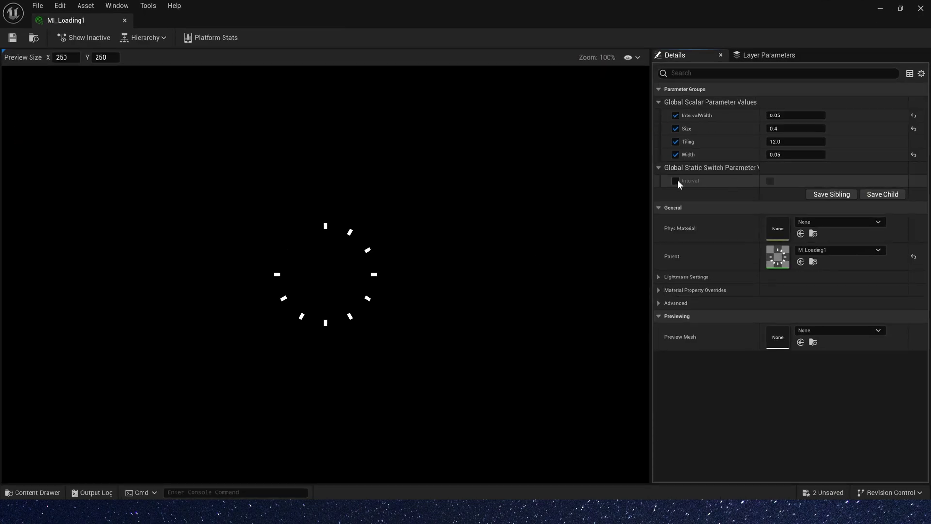
{"action": "left_click", "coordinate": [770, 181]}
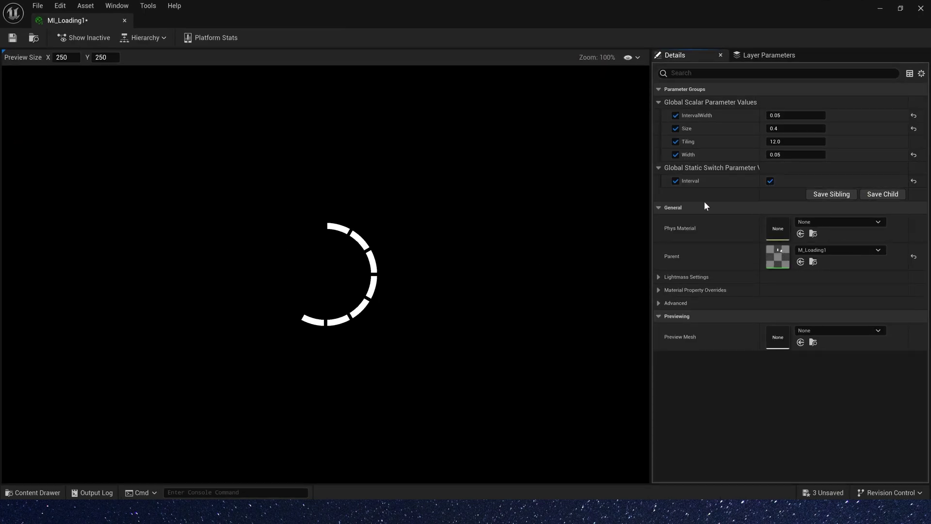
{"action": "left_click", "coordinate": [13, 38]}
{"action": "left_click", "coordinate": [920, 10]}
{"action": "left_click", "coordinate": [431, 262]}
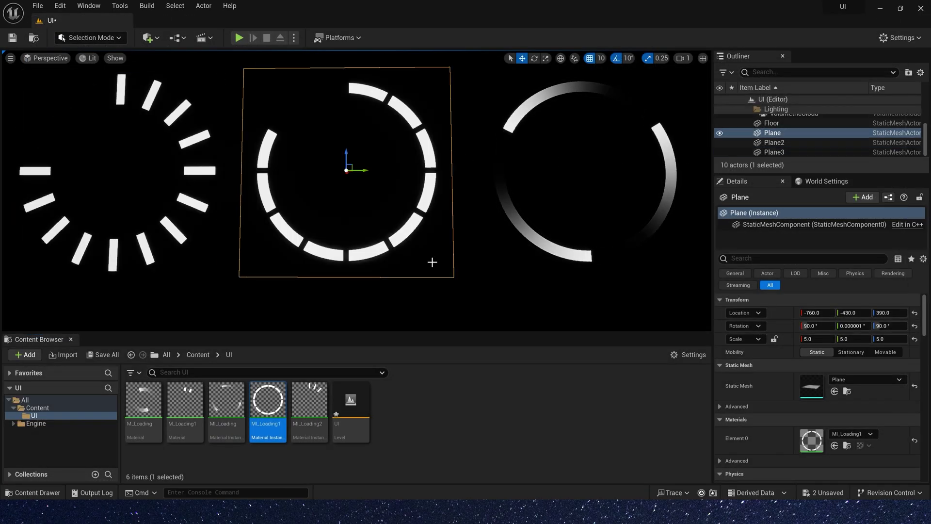